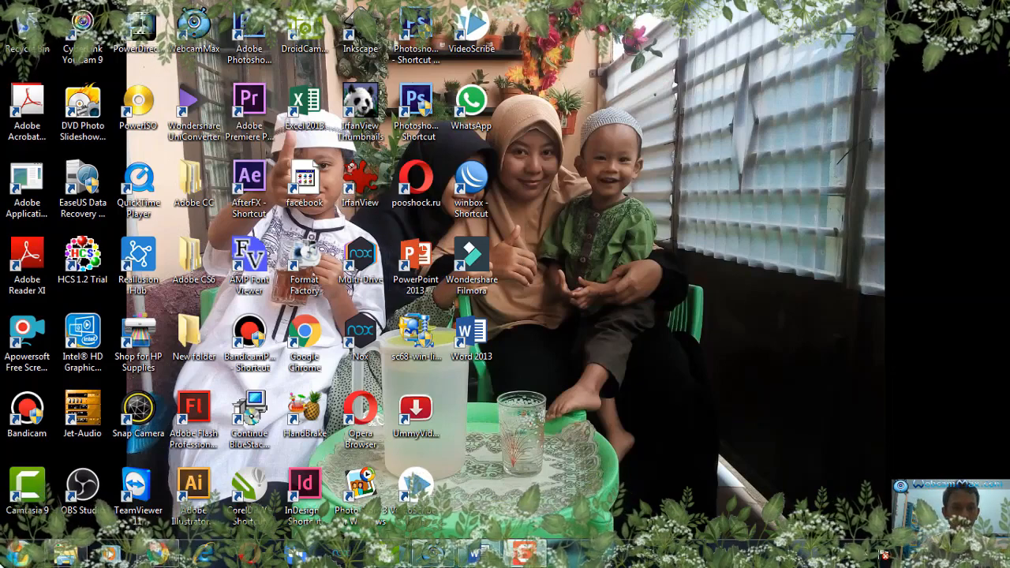
Browse the installed programs to find Word 2013 within the Microsoft Office 2013 group
click(15, 556)
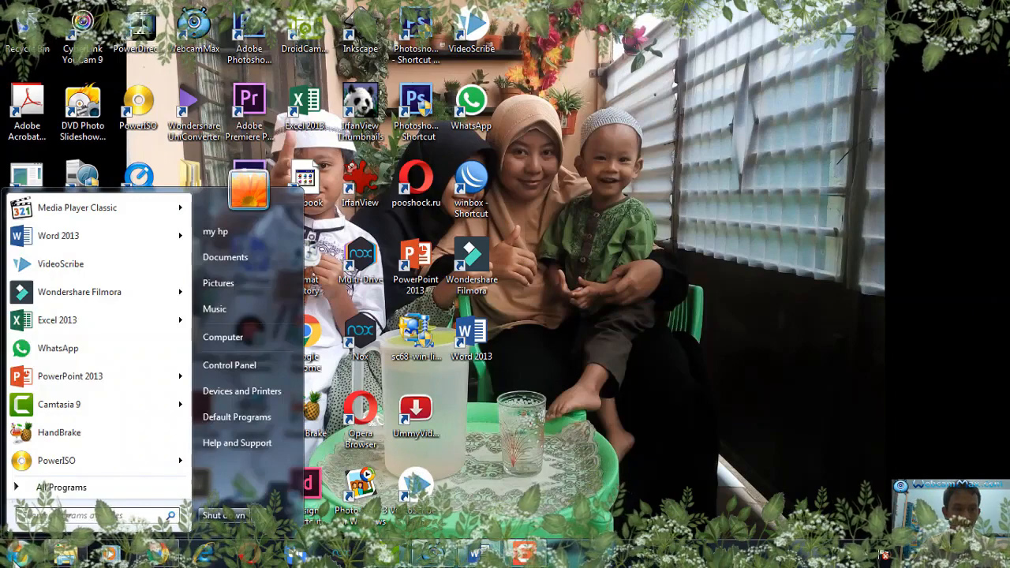
click(47, 487)
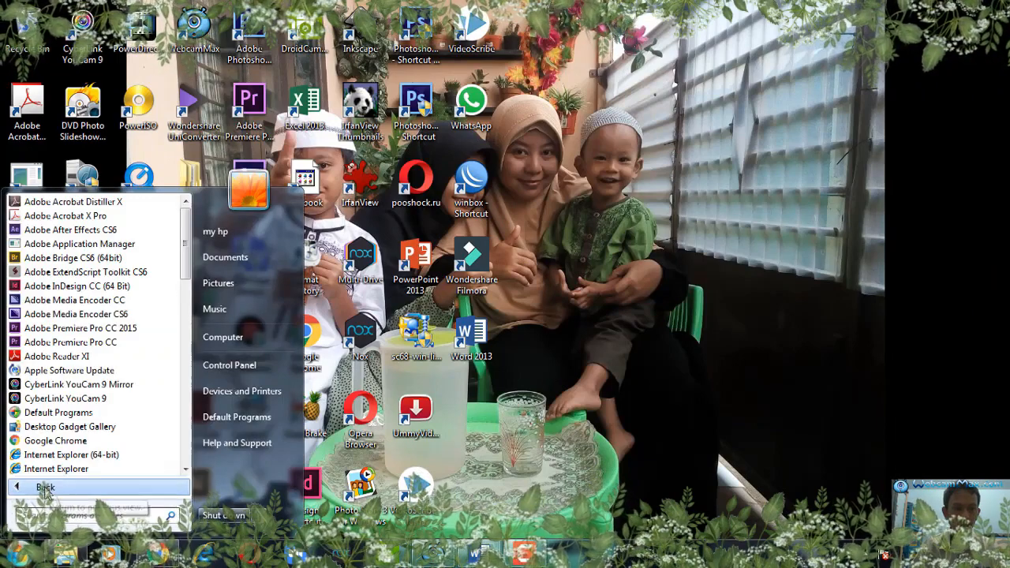
scroll(87, 266, down, 3)
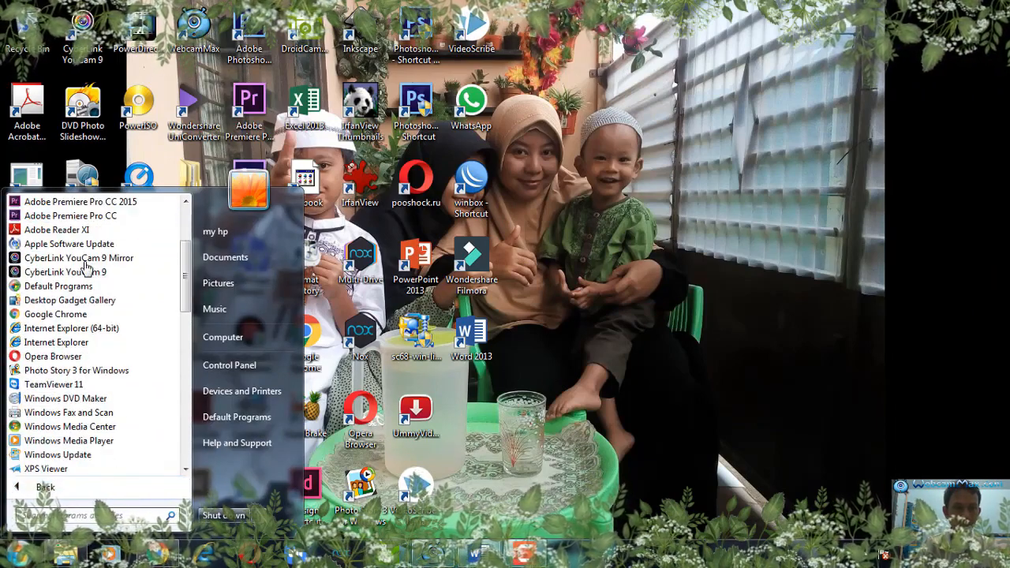
scroll(87, 267, down, 2)
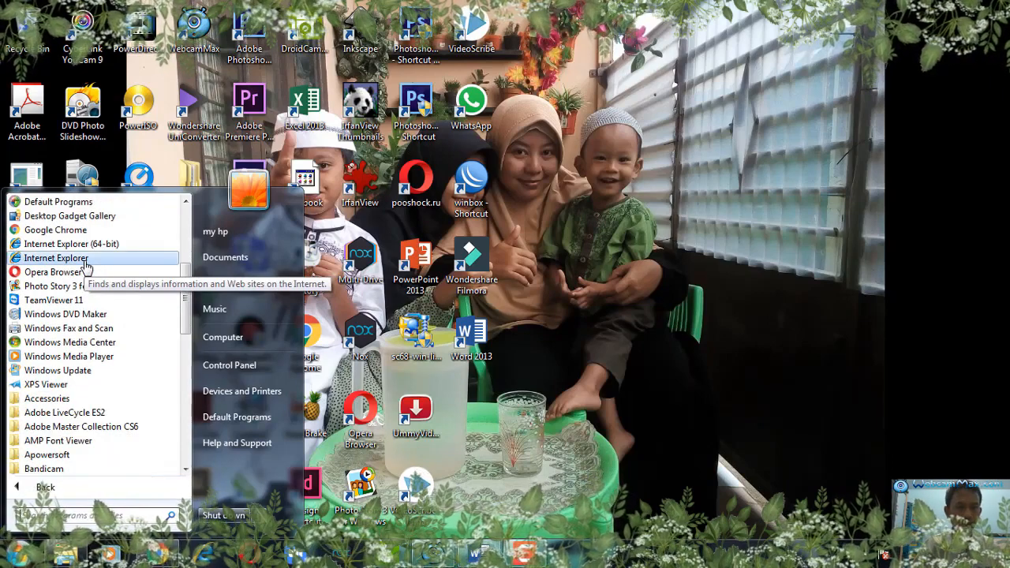
scroll(87, 267, down, 3)
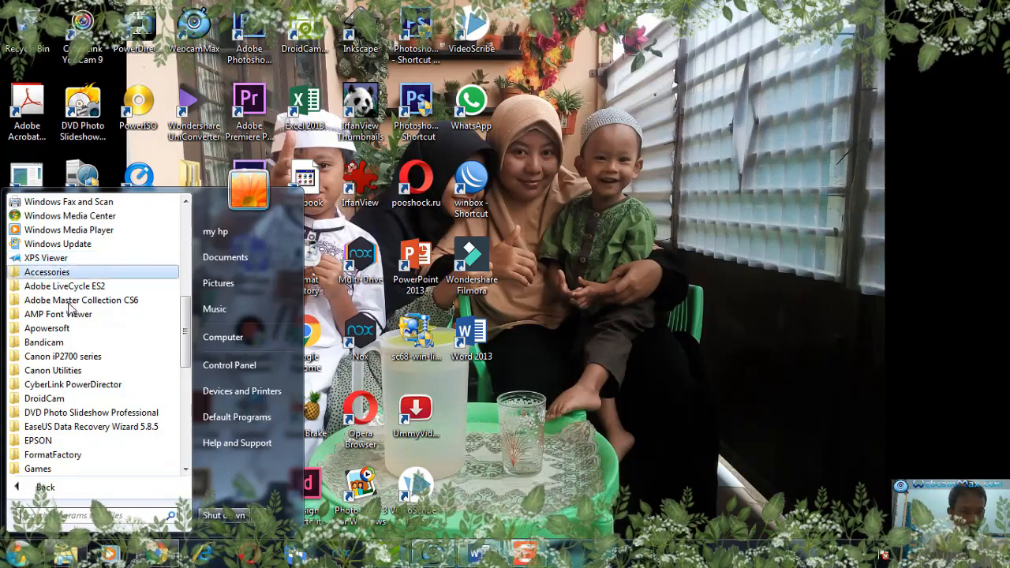
scroll(60, 356, down, 1)
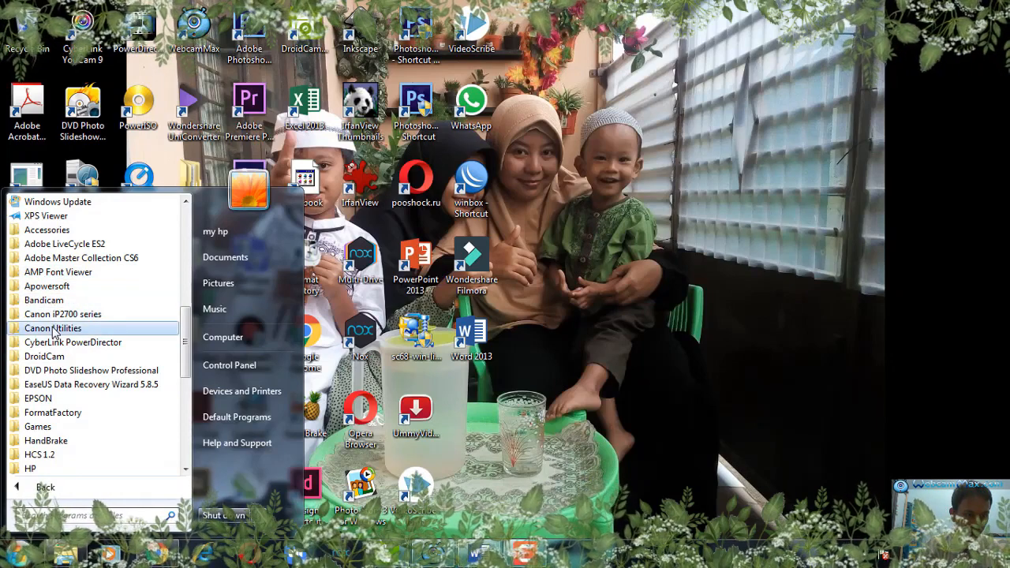
scroll(53, 332, down, 3)
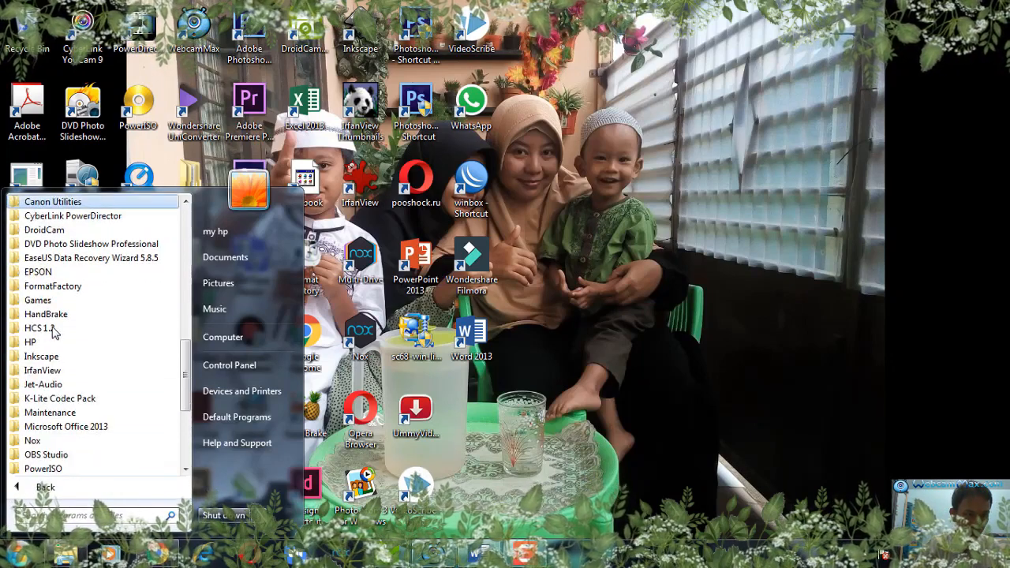
click(69, 431)
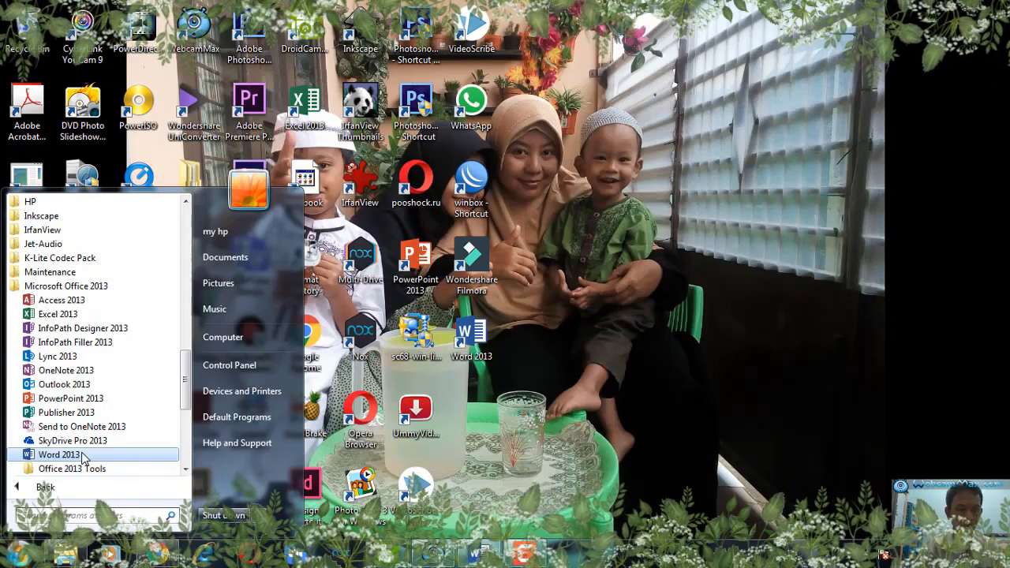
click(626, 285)
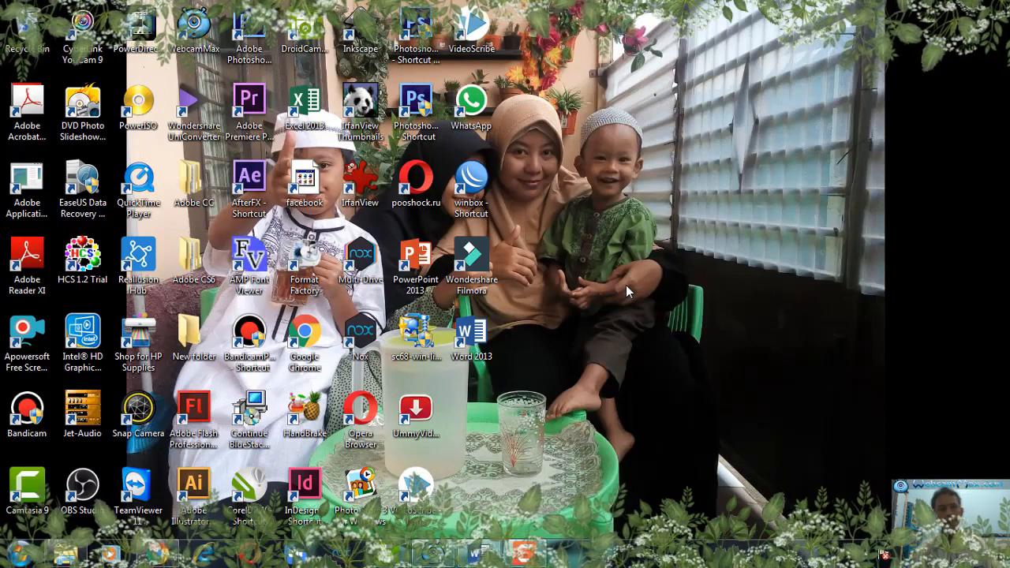
Refresh the desktop and look up Word 2013 in the Microsoft Office 2013 program group again
right_click(672, 158)
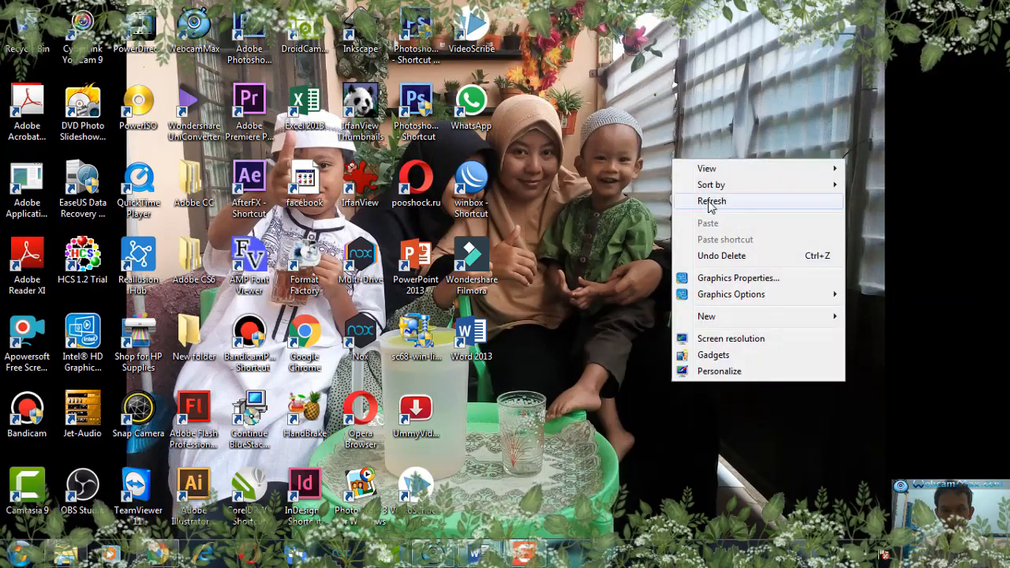
click(711, 198)
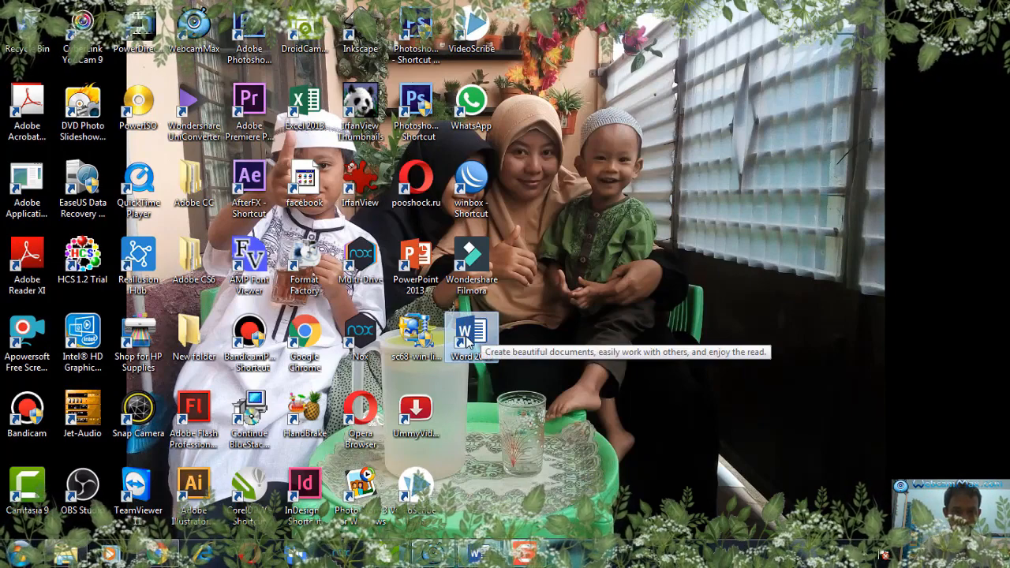
click(19, 560)
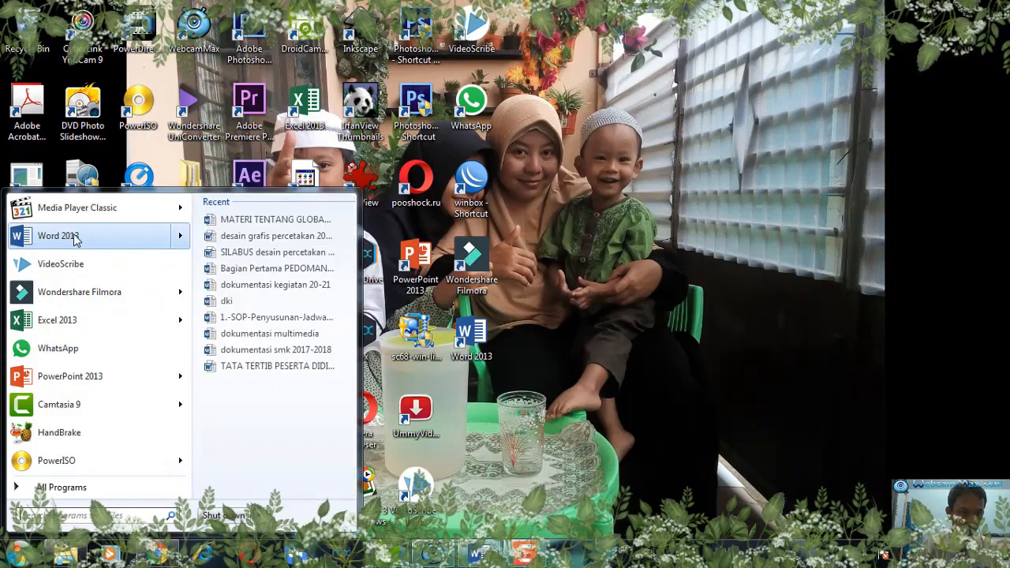
click(61, 487)
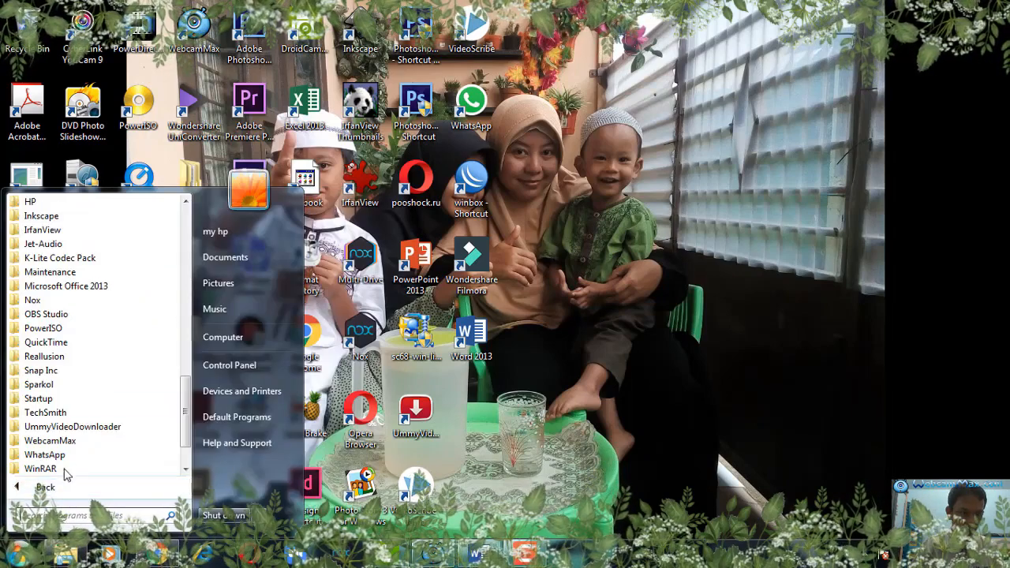
click(75, 288)
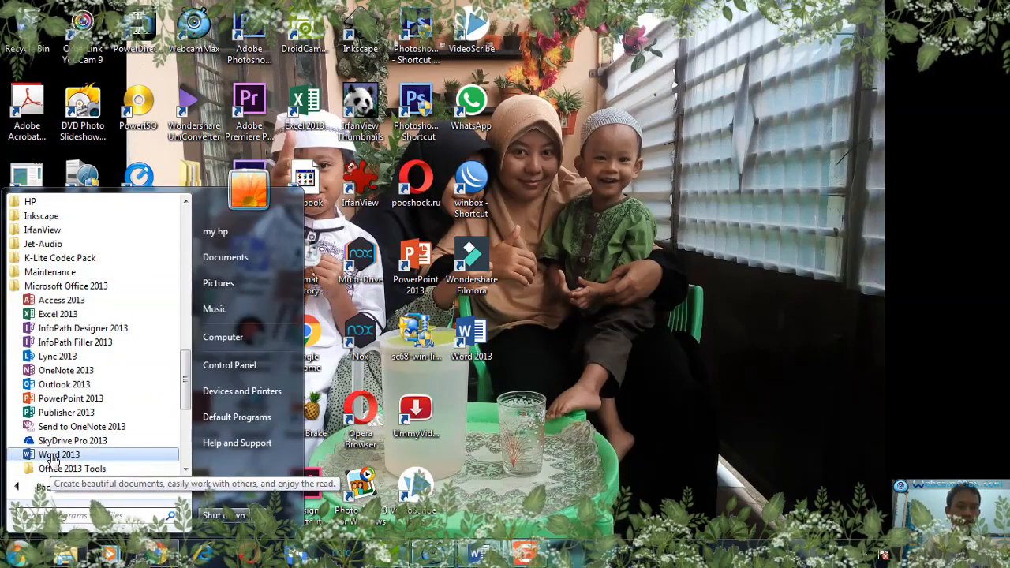
Start Word 2013 from its desktop shortcut and create a blank document
click(473, 346)
click(473, 345)
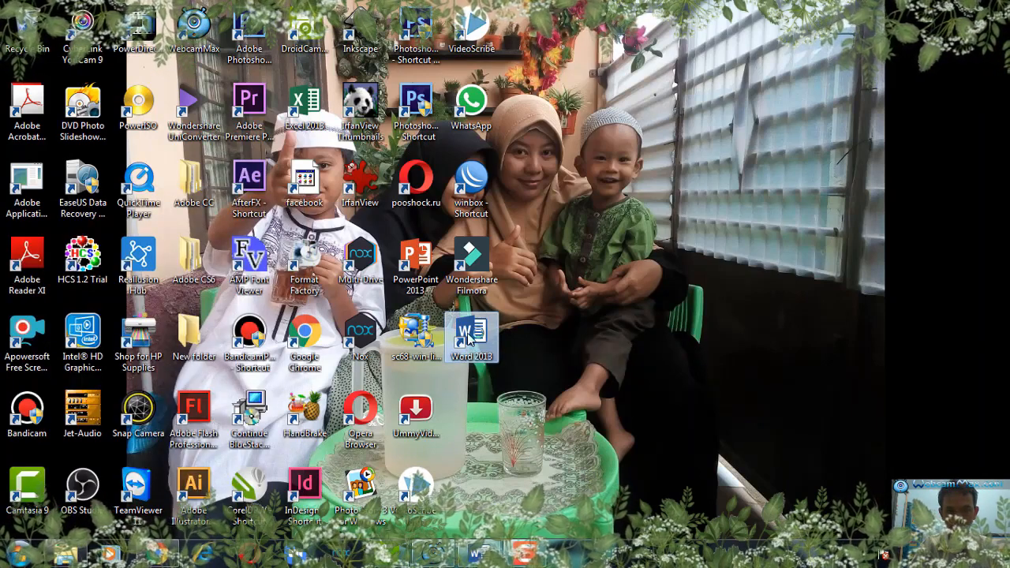
double_click(472, 338)
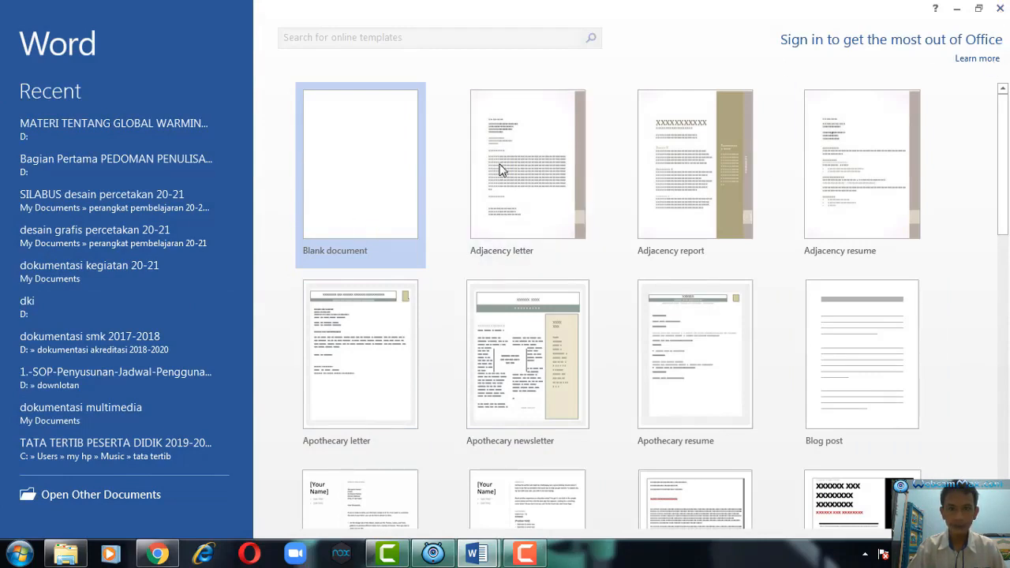
click(370, 184)
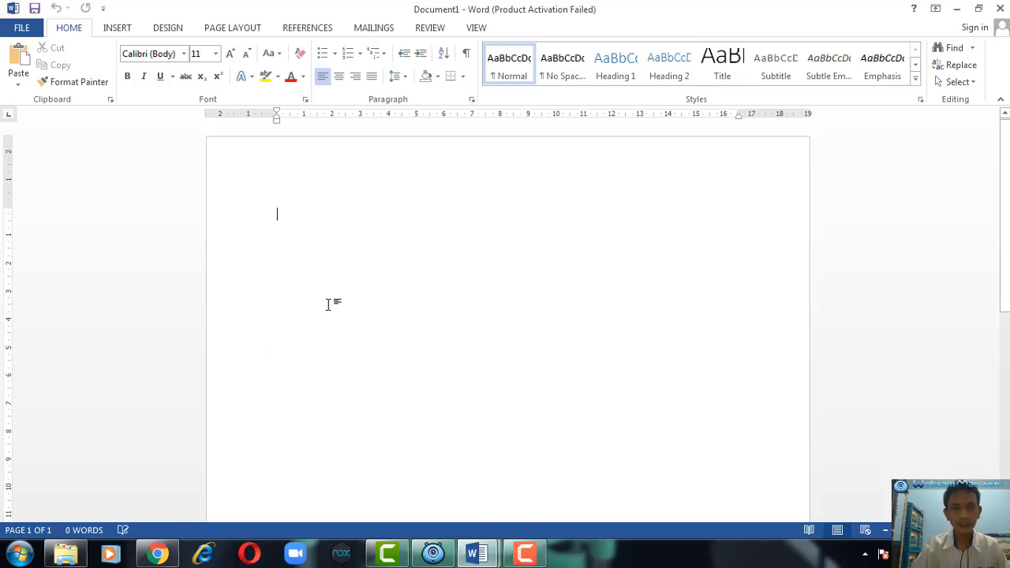
Create a second blank document from the available templates
click(21, 29)
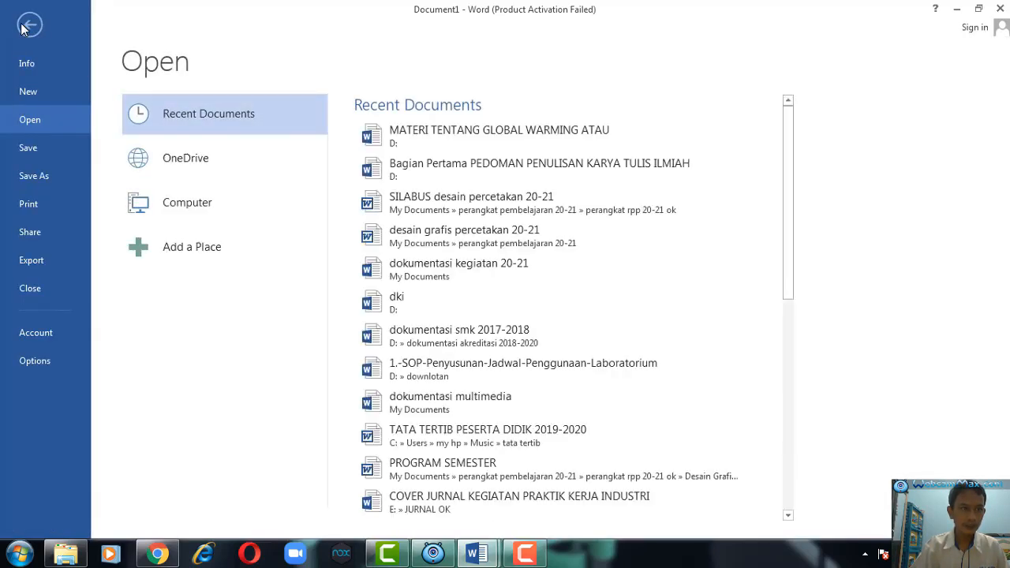
click(27, 92)
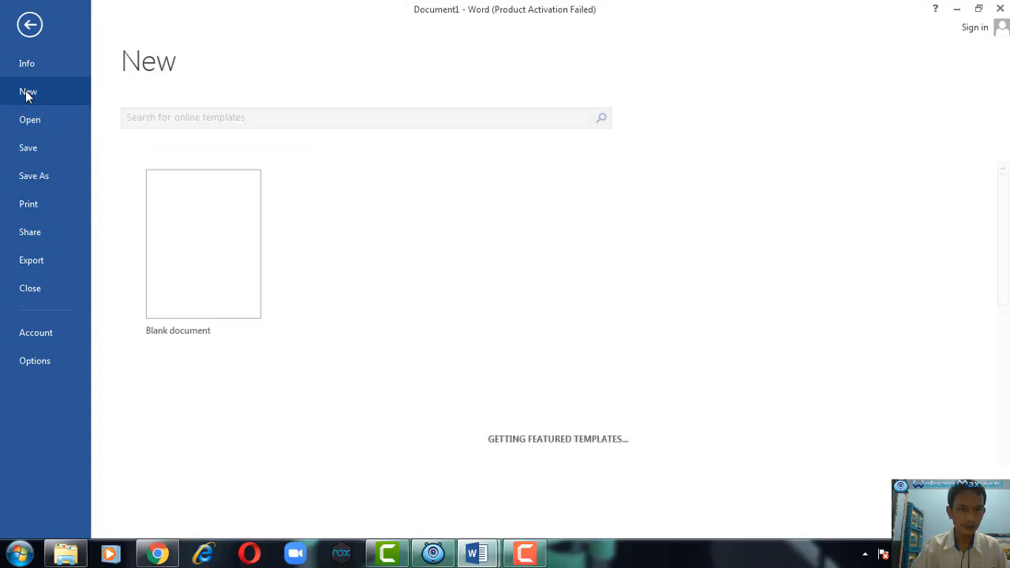
click(199, 230)
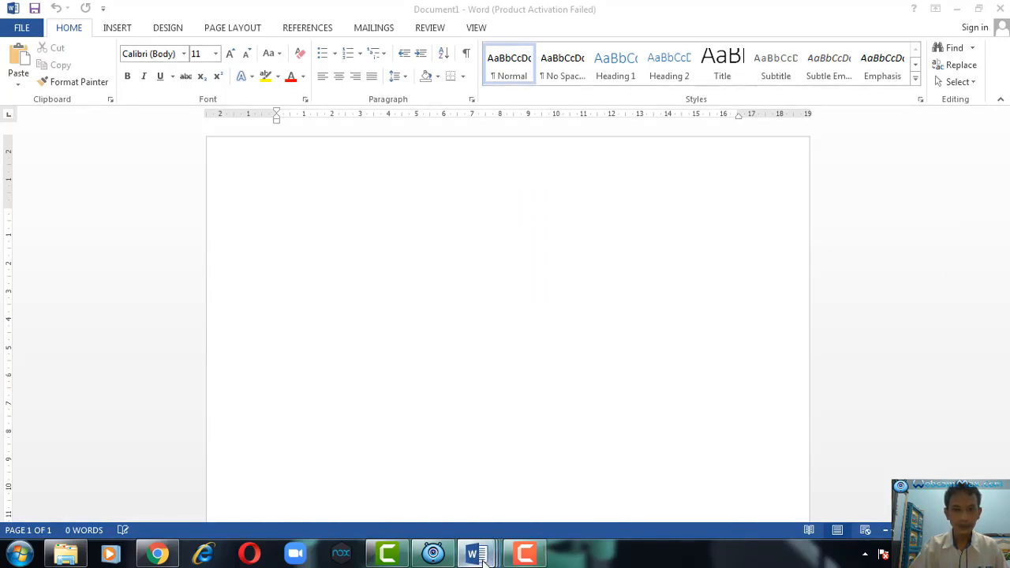
Switch between the two blank documents, viewing Document2's file information before returning to Document1
mouse_move(480, 555)
click(472, 483)
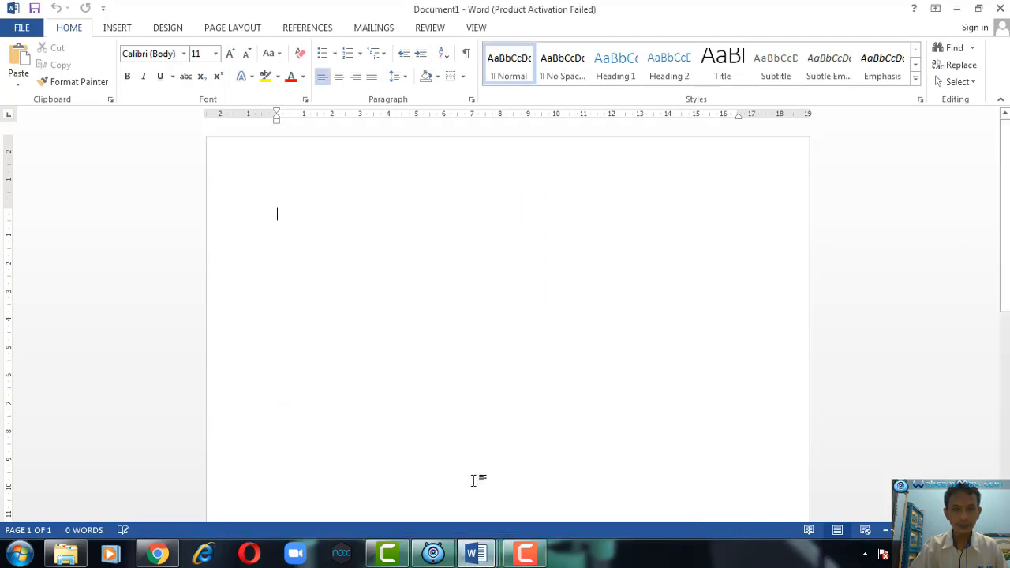
click(687, 485)
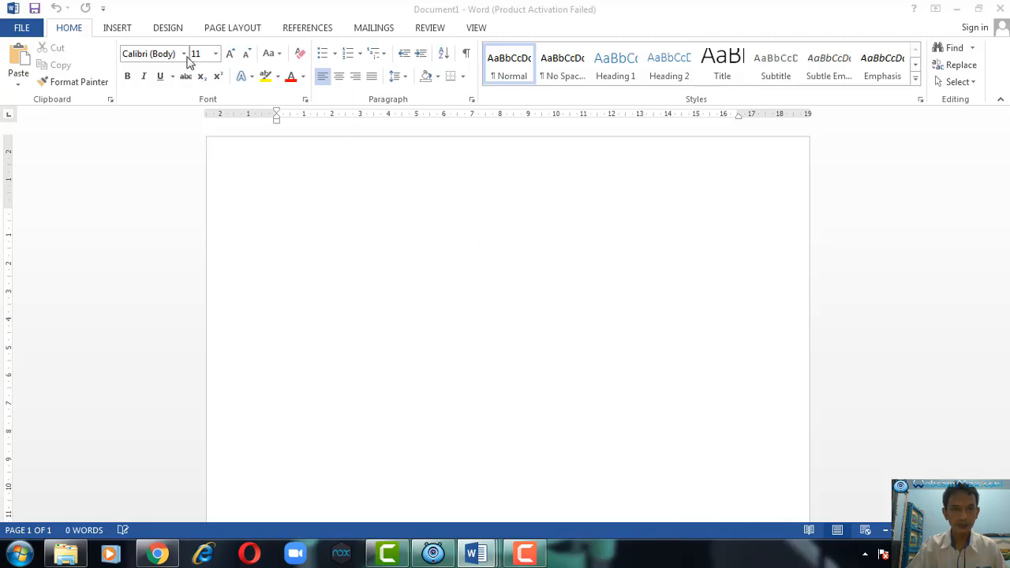
click(21, 27)
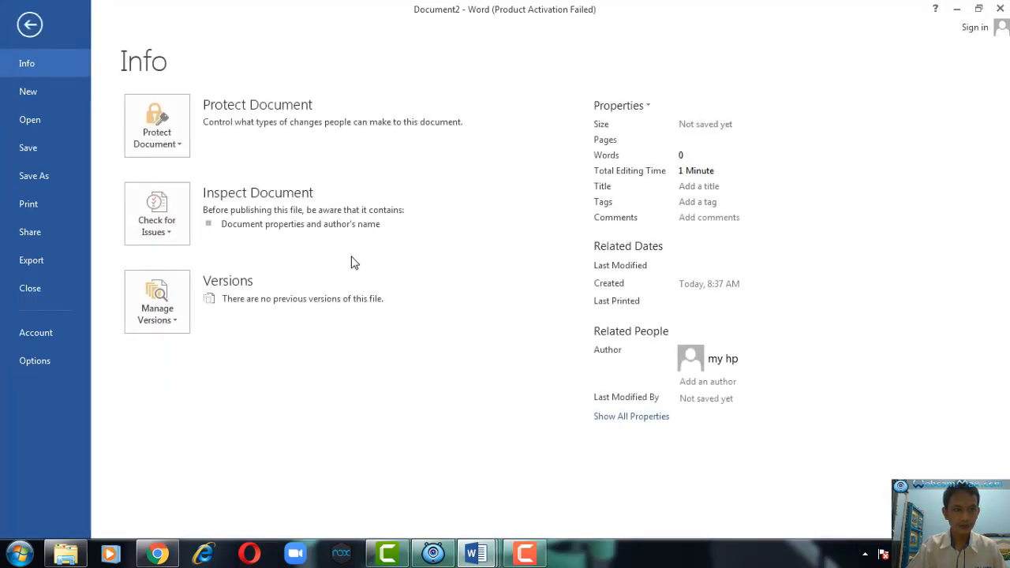
key(Escape)
key(BackSpace)
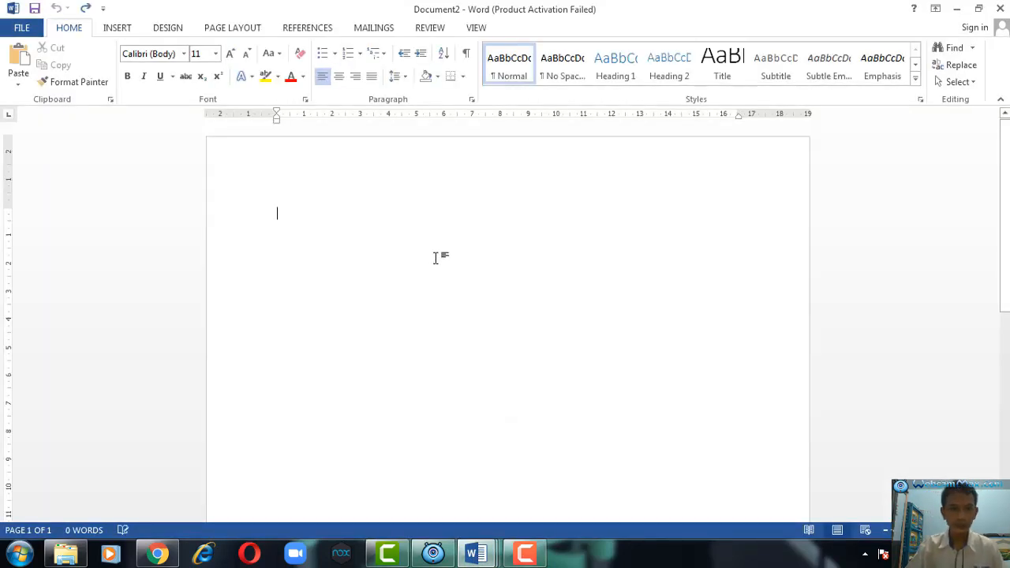
mouse_move(476, 555)
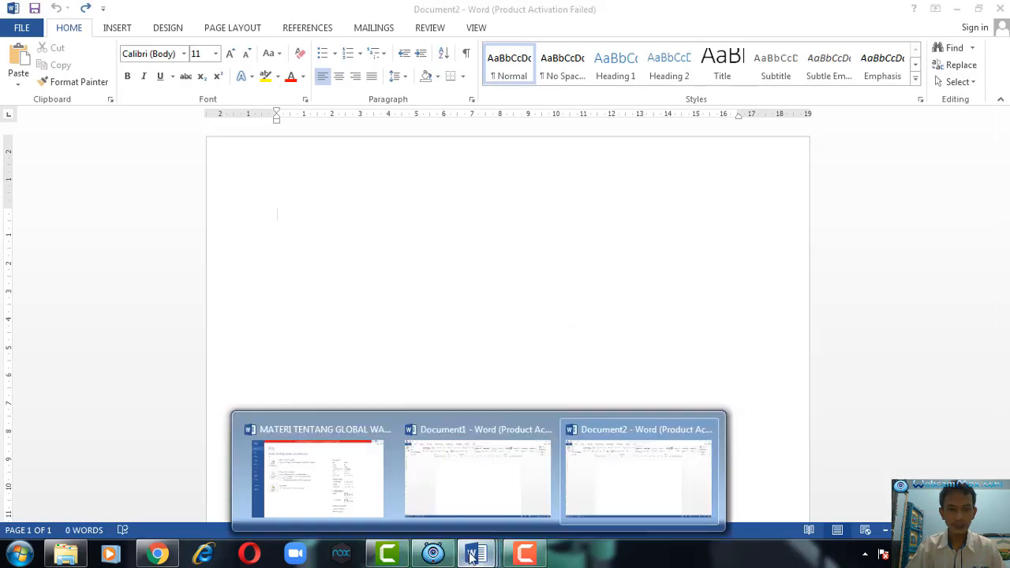
click(462, 494)
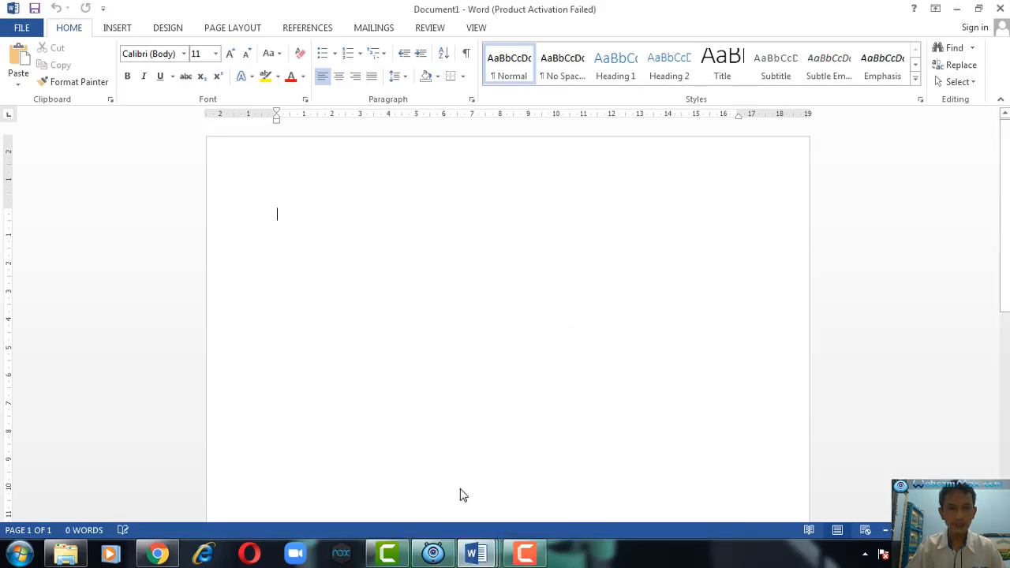
Examine the file commands available for Document1, such as New, Open, Save As and Print, and return to the page
click(19, 27)
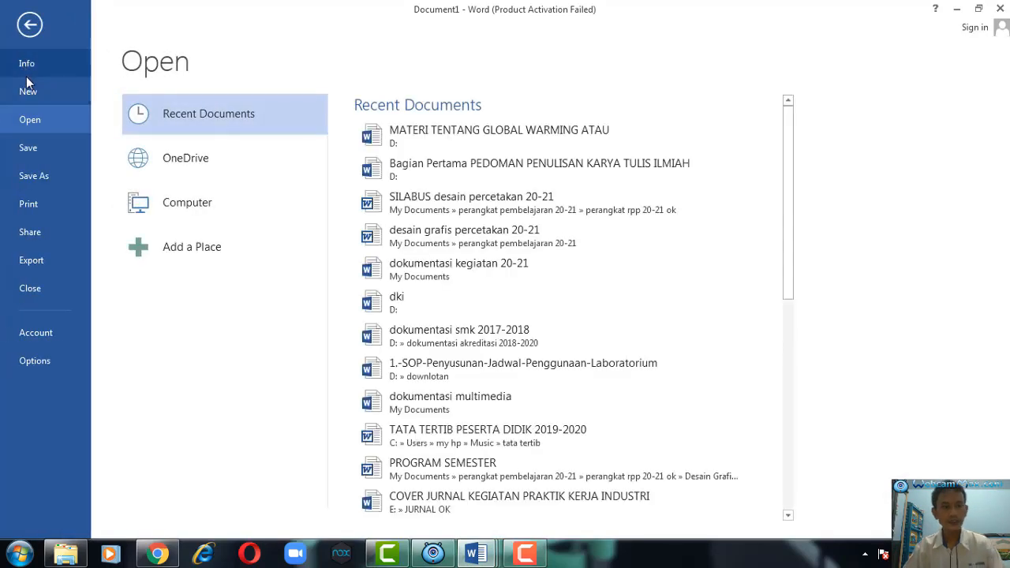
key(Escape)
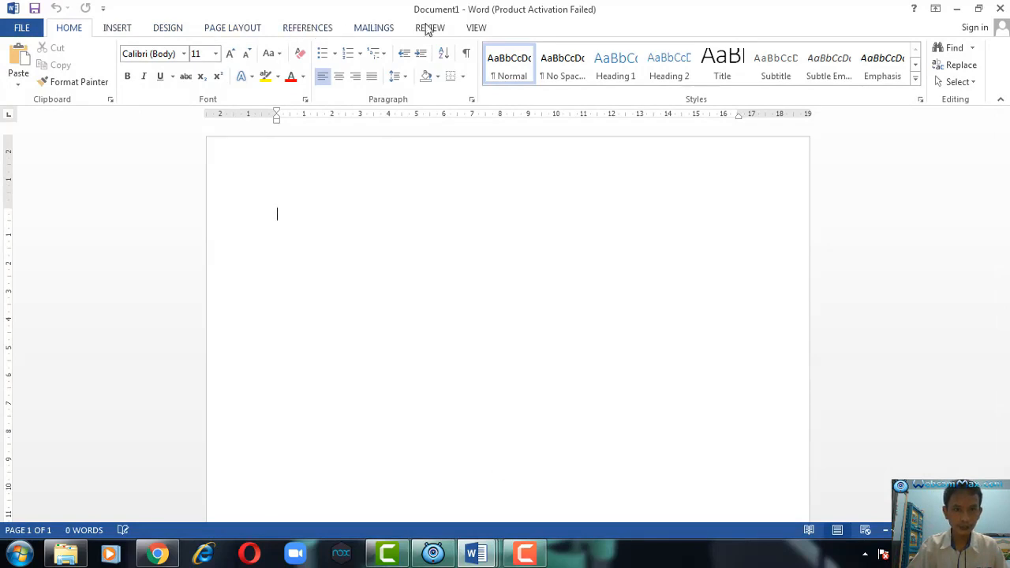
click(17, 30)
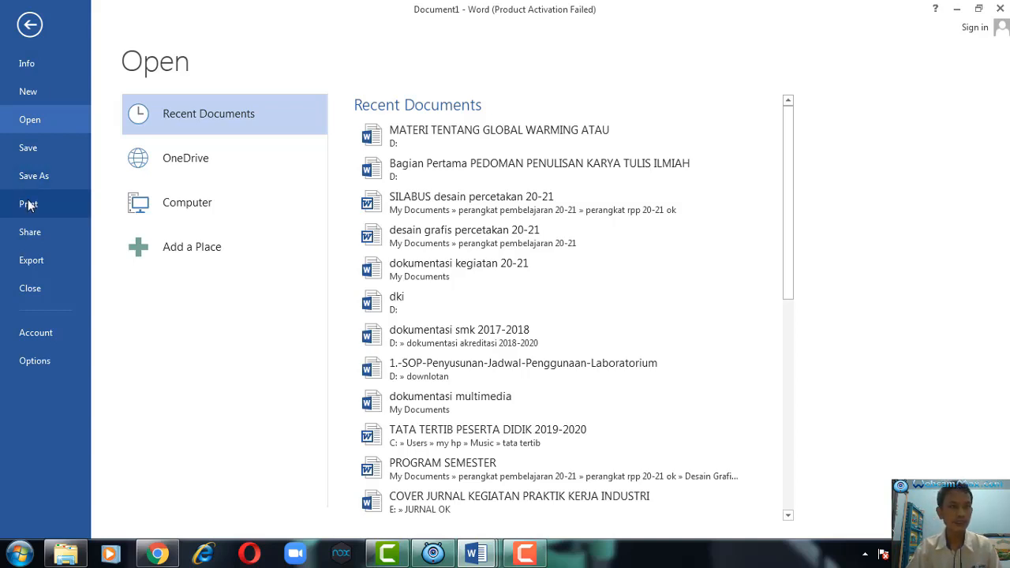
key(Escape)
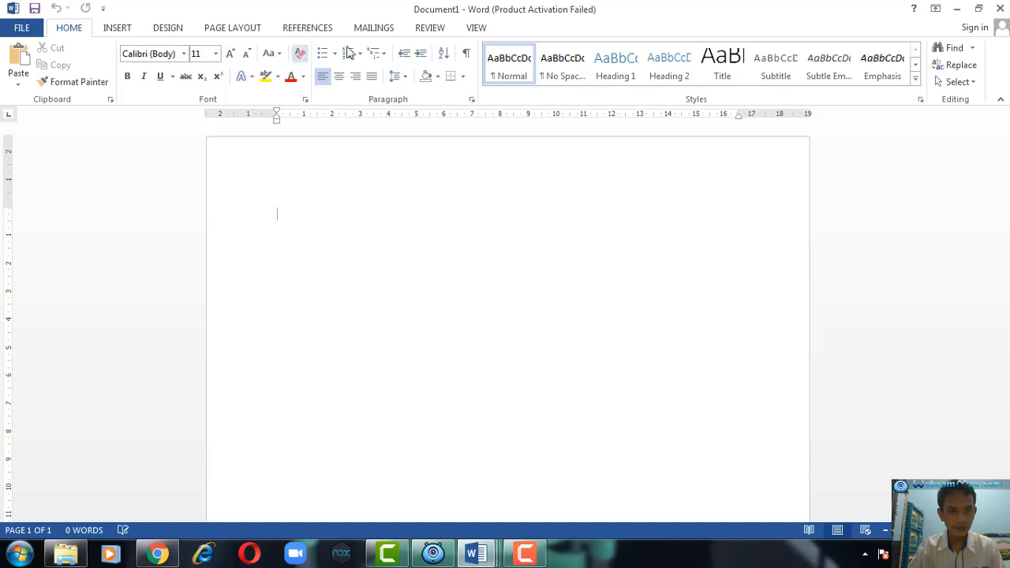
Examine the options for inserting pictures and the gallery of ready-made shapes without adding anything to Document1
click(118, 29)
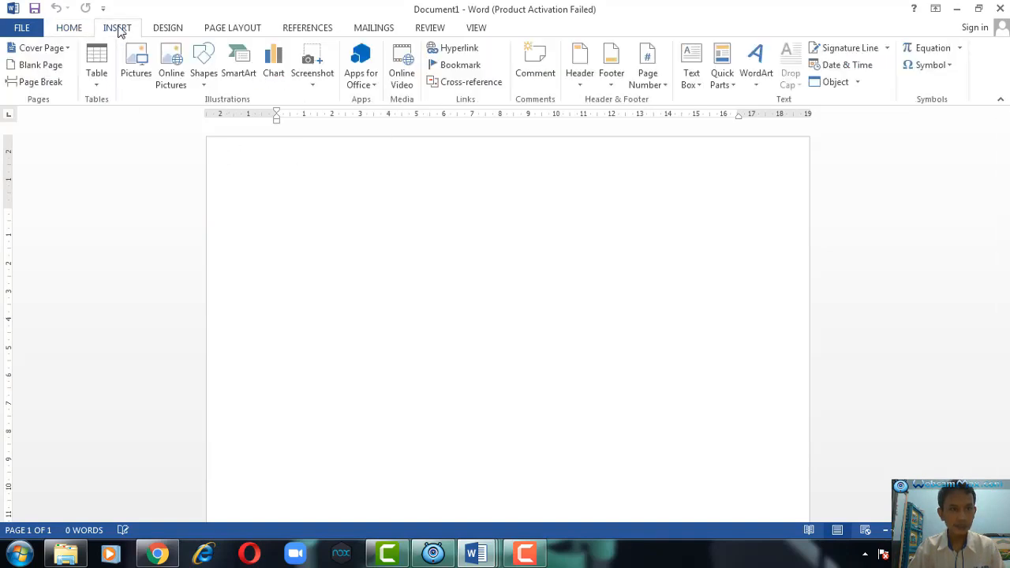
click(143, 74)
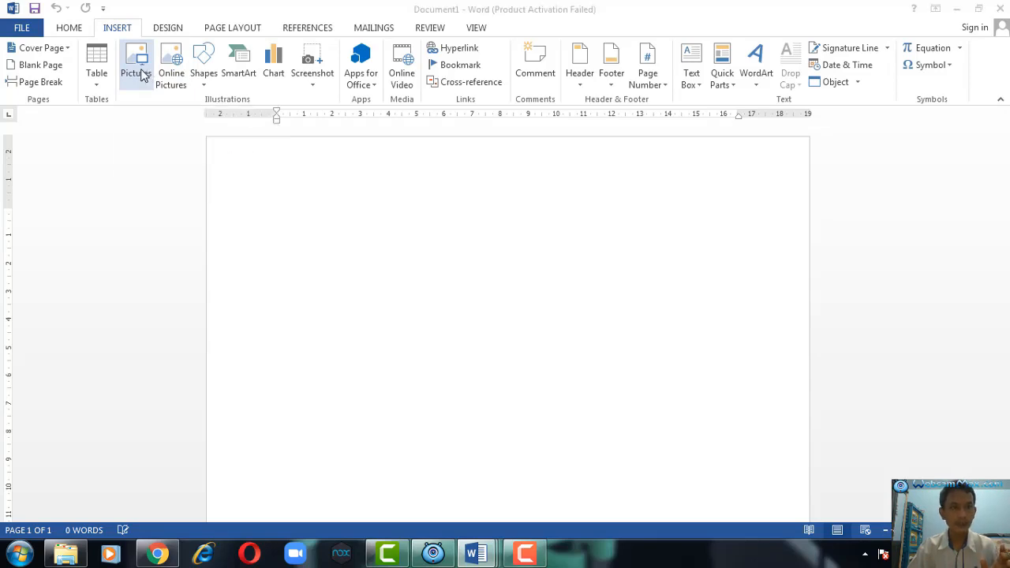
click(453, 330)
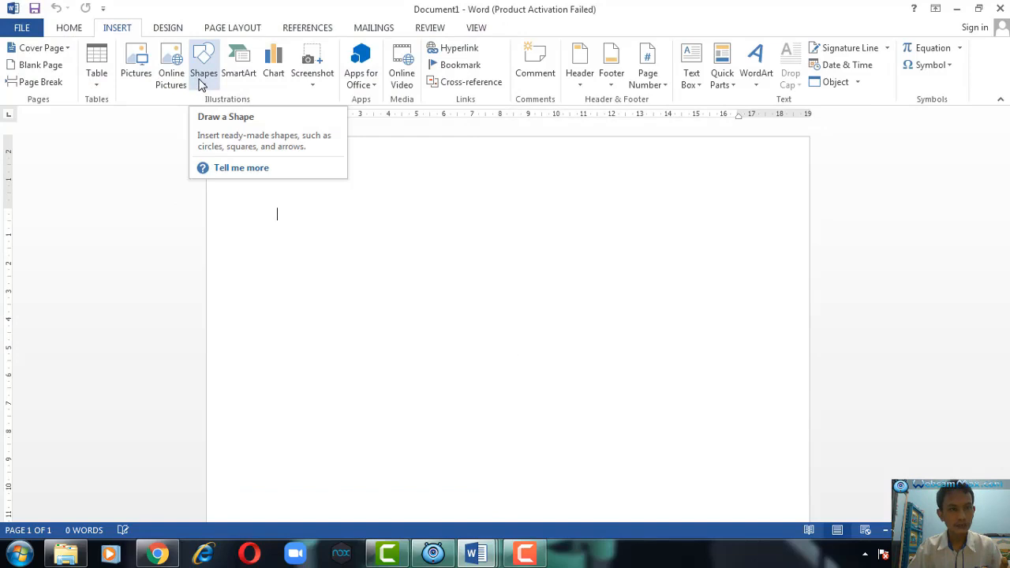
click(202, 75)
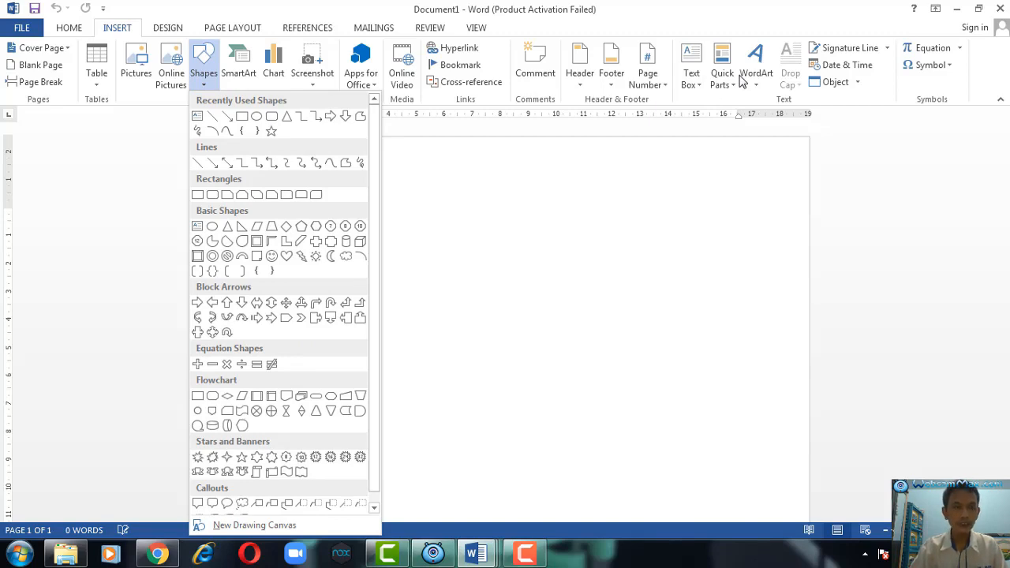
click(111, 31)
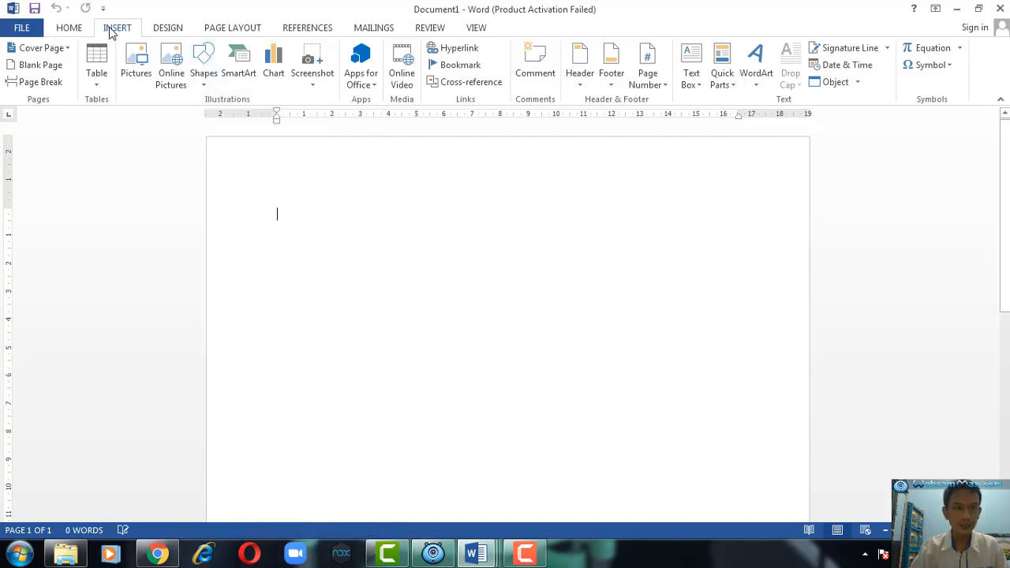
Examine the page layout options and Document1's file commands, and return to the blank page
click(239, 28)
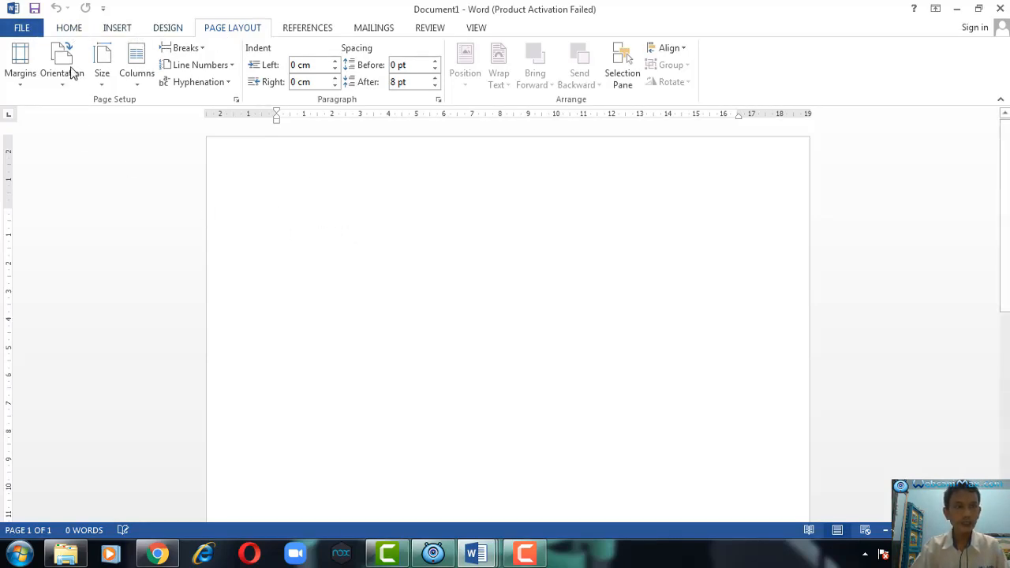
click(22, 28)
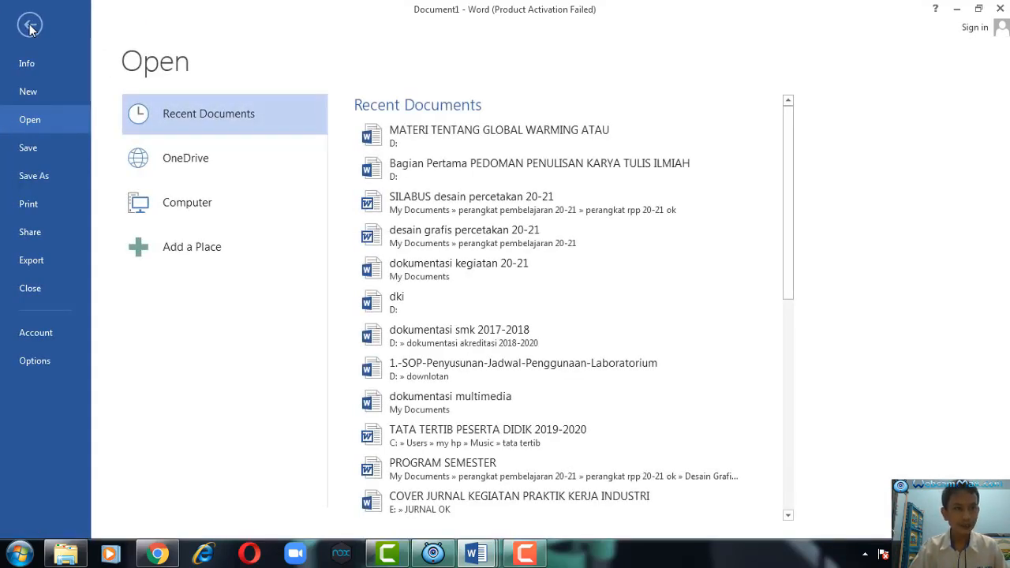
click(29, 28)
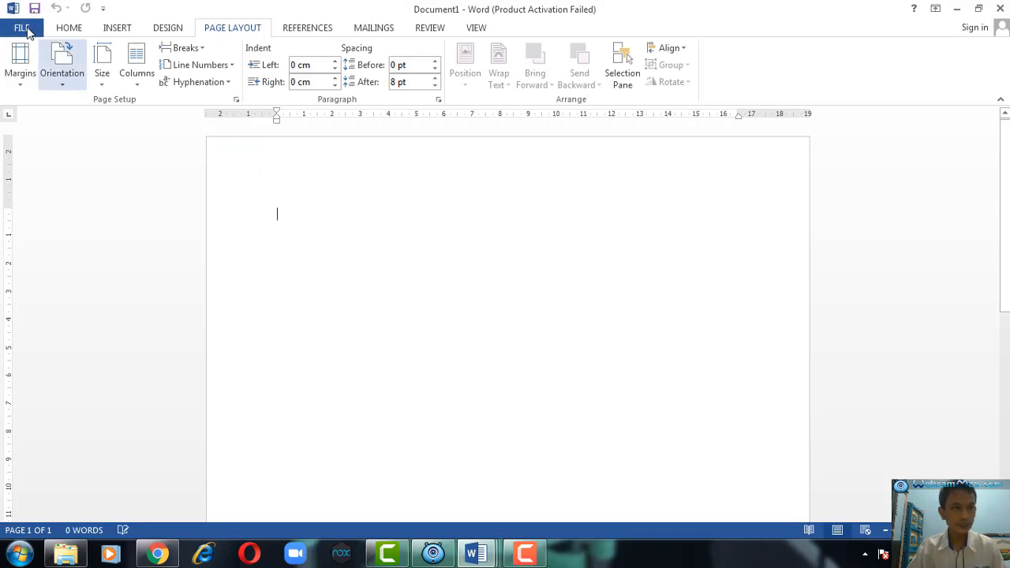
click(21, 28)
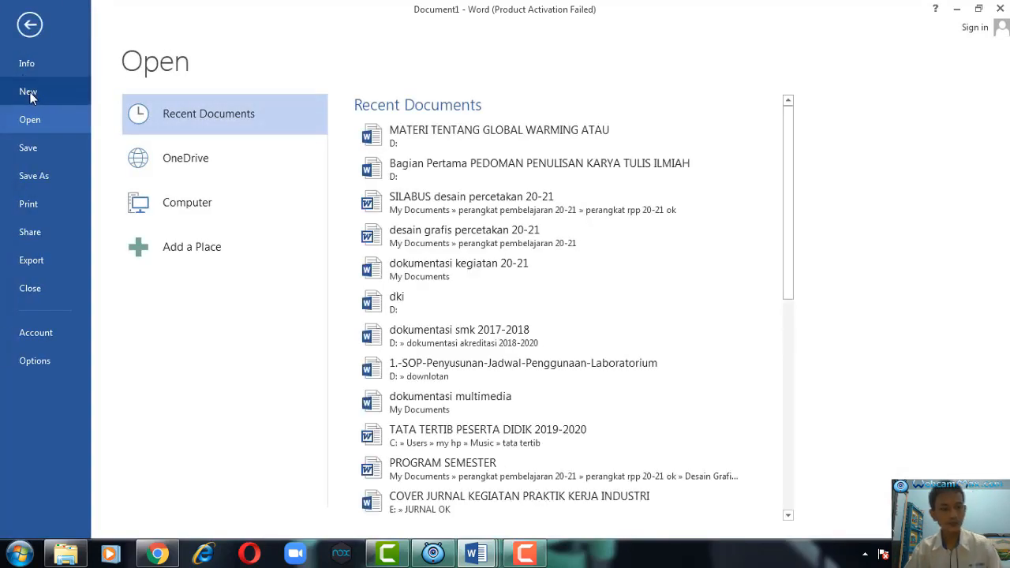
key(Escape)
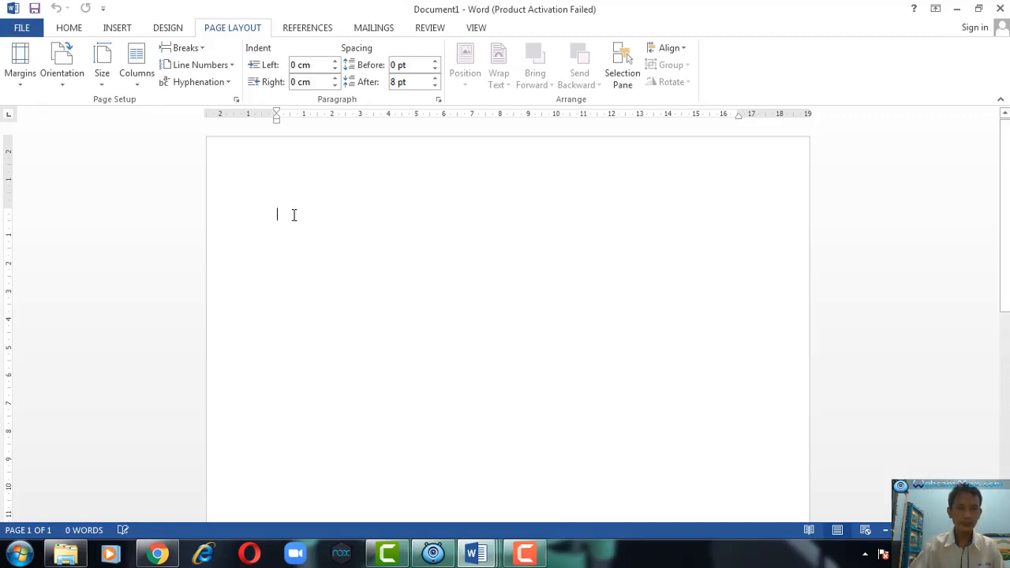
Enter the sample text "Contoh teks" at the start of Document1
text(con)
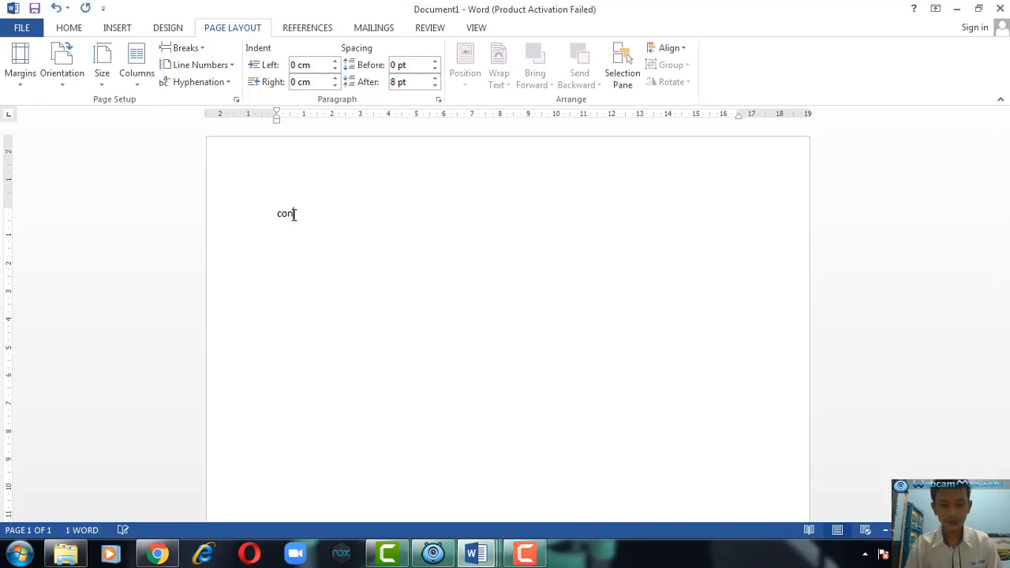
text(toh tek)
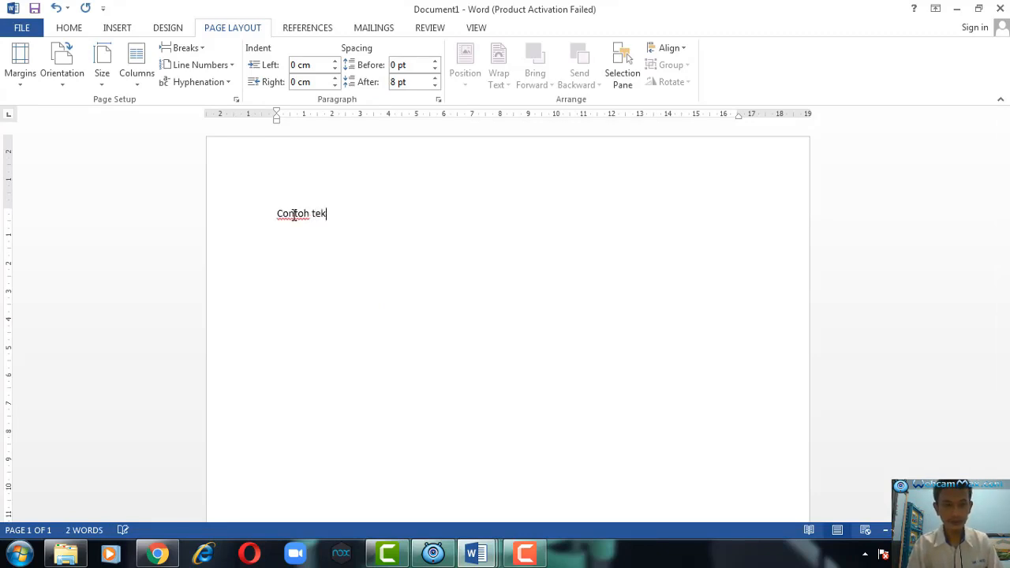
text(s)
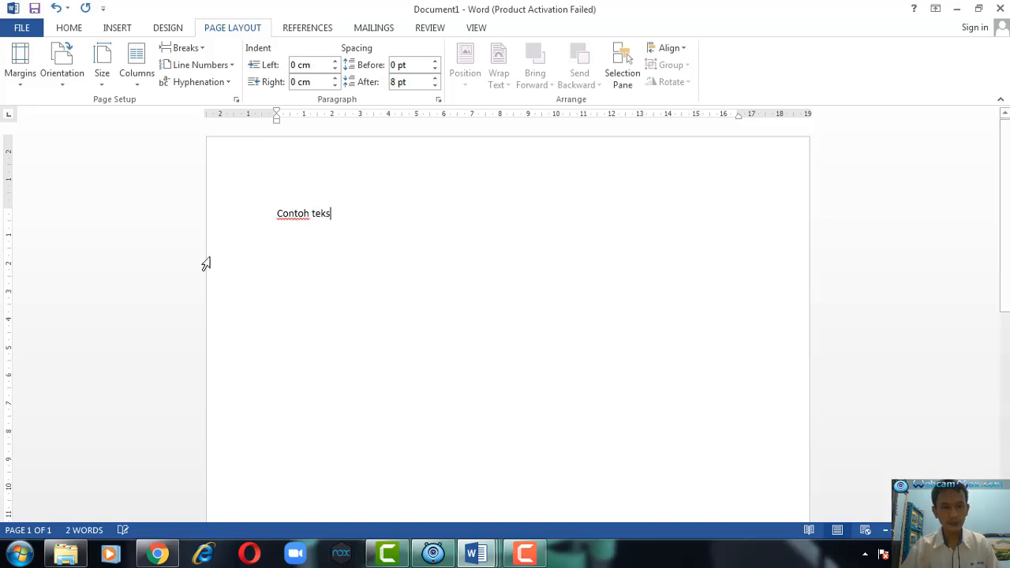
Set the font size of the whole "Contoh teks" line to 36
drag(277, 213, 337, 212)
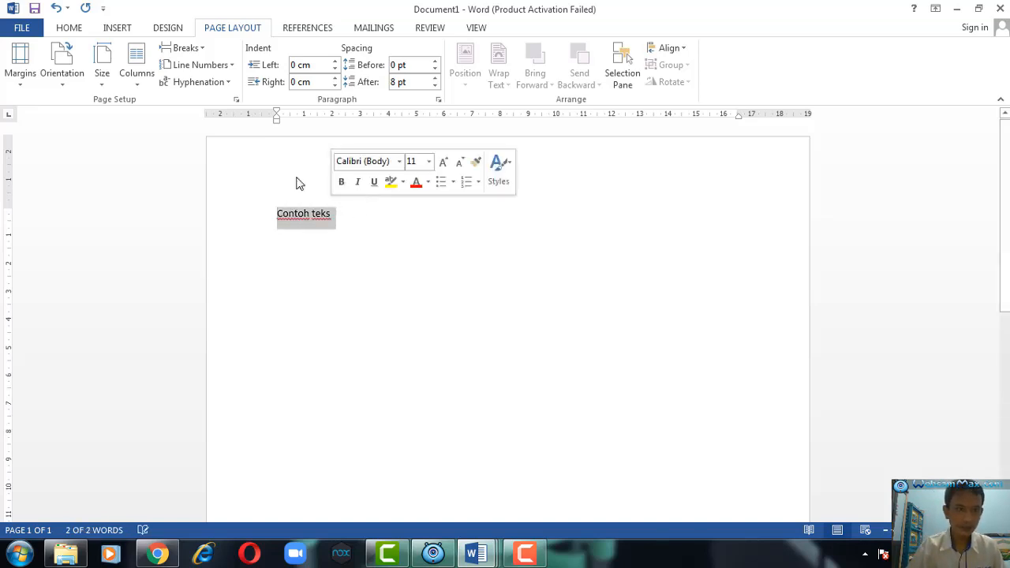
click(71, 30)
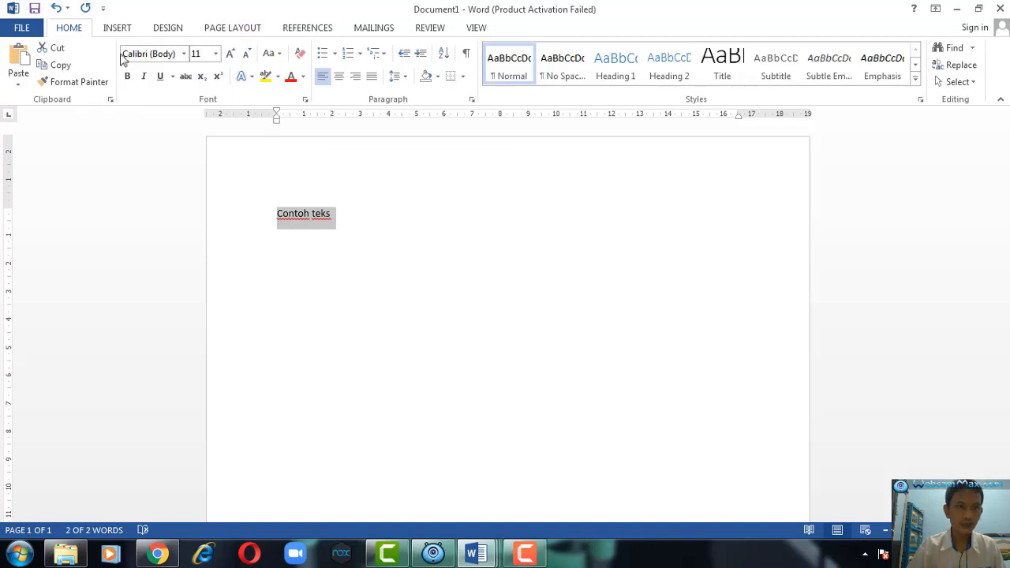
click(216, 54)
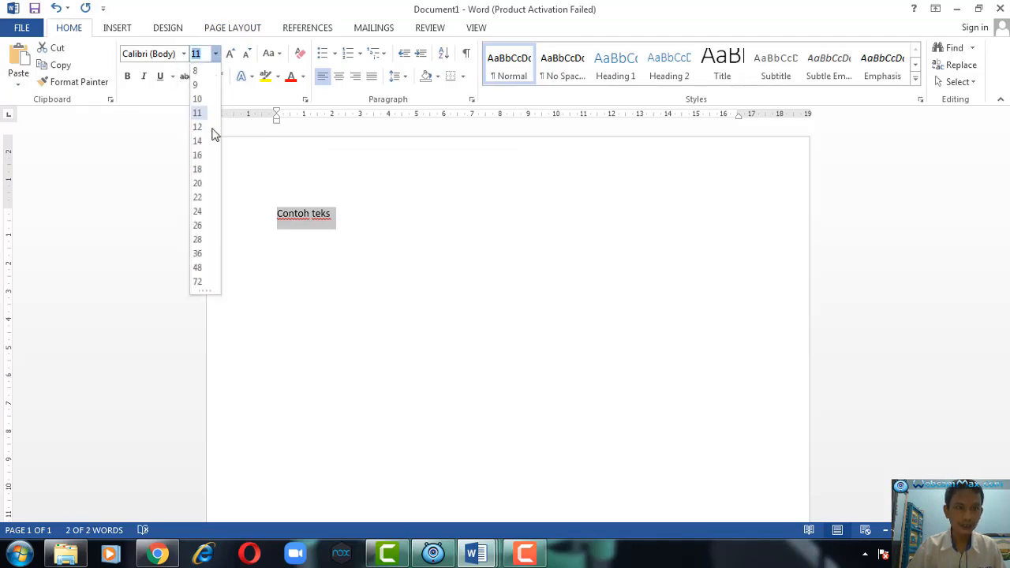
click(197, 255)
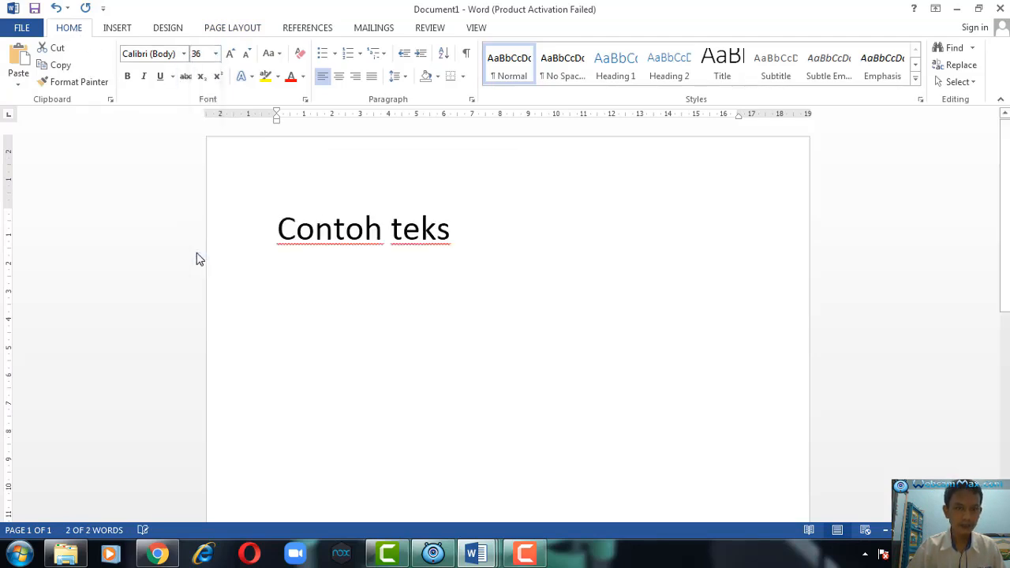
click(480, 305)
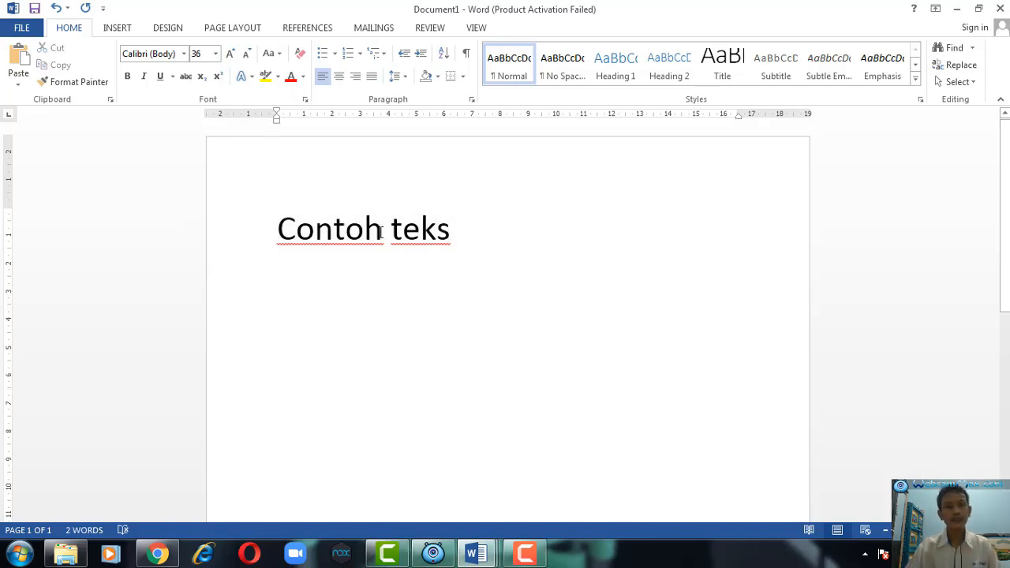
Try centre, left and right alignment on the "Contoh teks" line, and finish with it centred
click(232, 235)
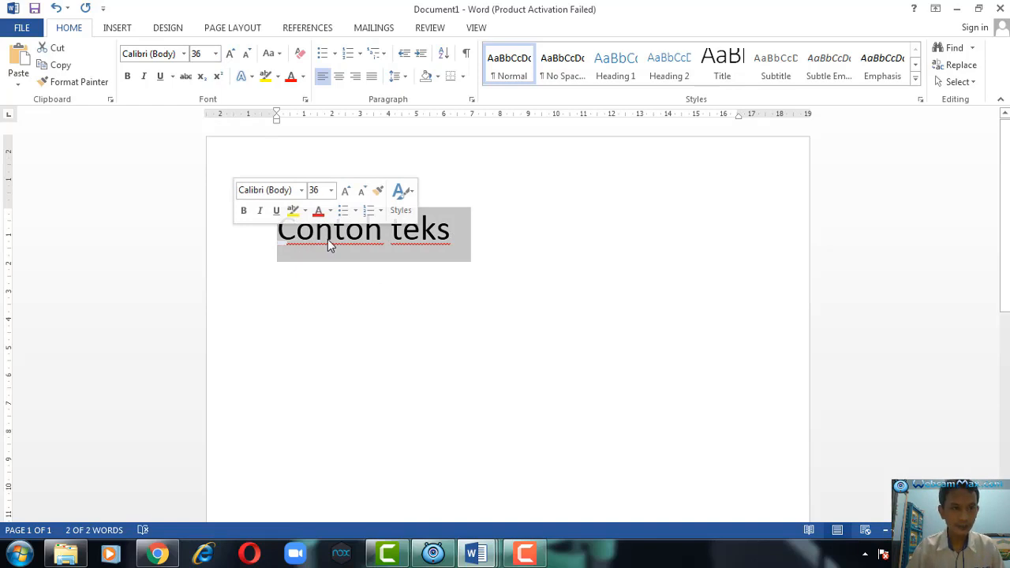
click(339, 77)
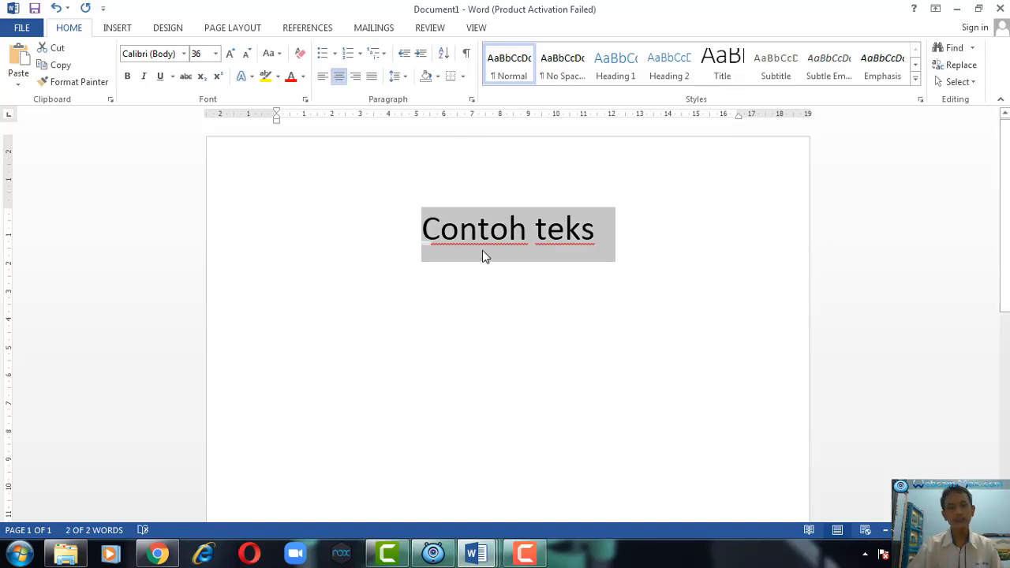
click(323, 77)
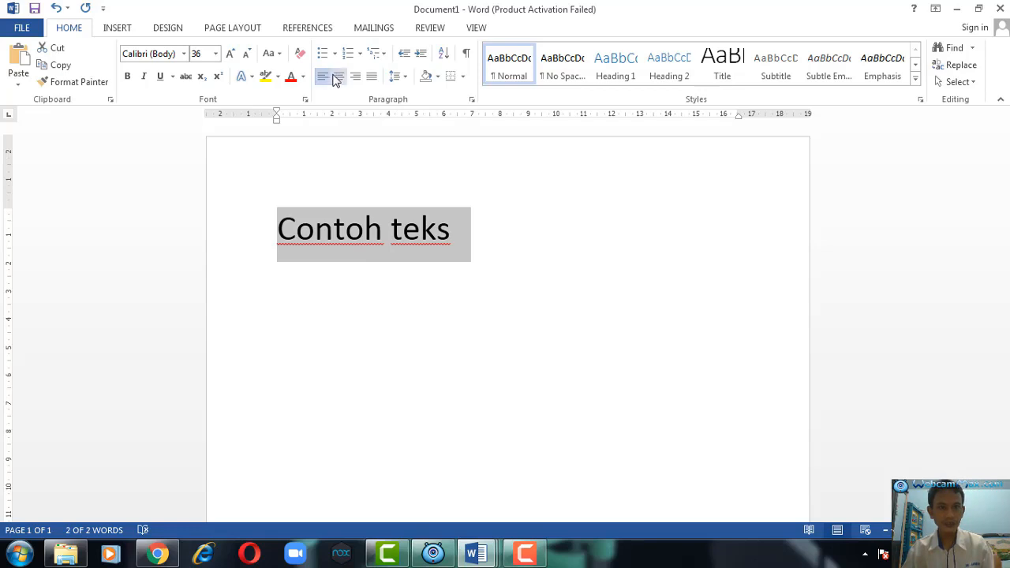
click(339, 76)
click(356, 78)
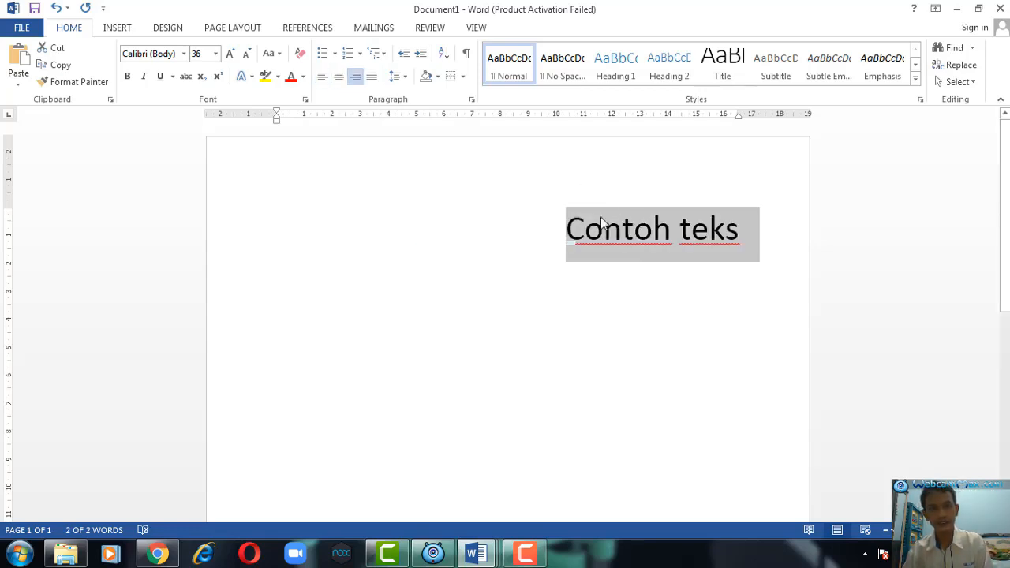
click(560, 236)
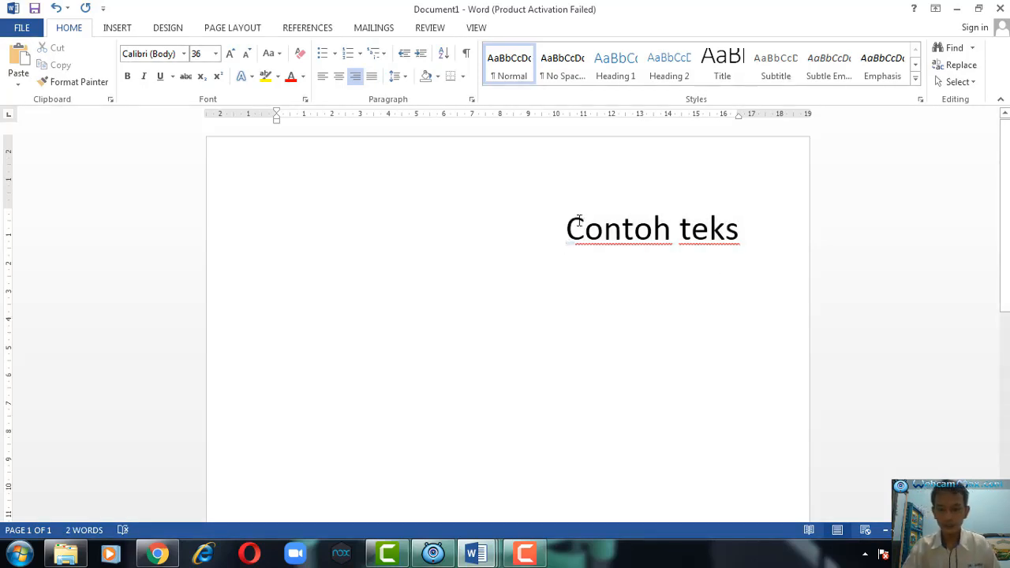
key(ctrl+e)
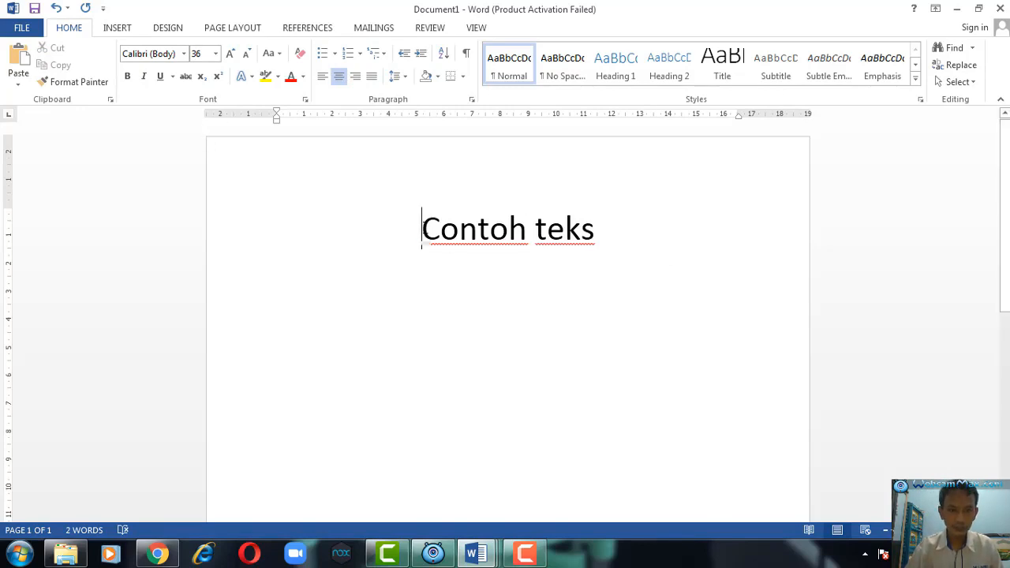
drag(422, 229, 605, 221)
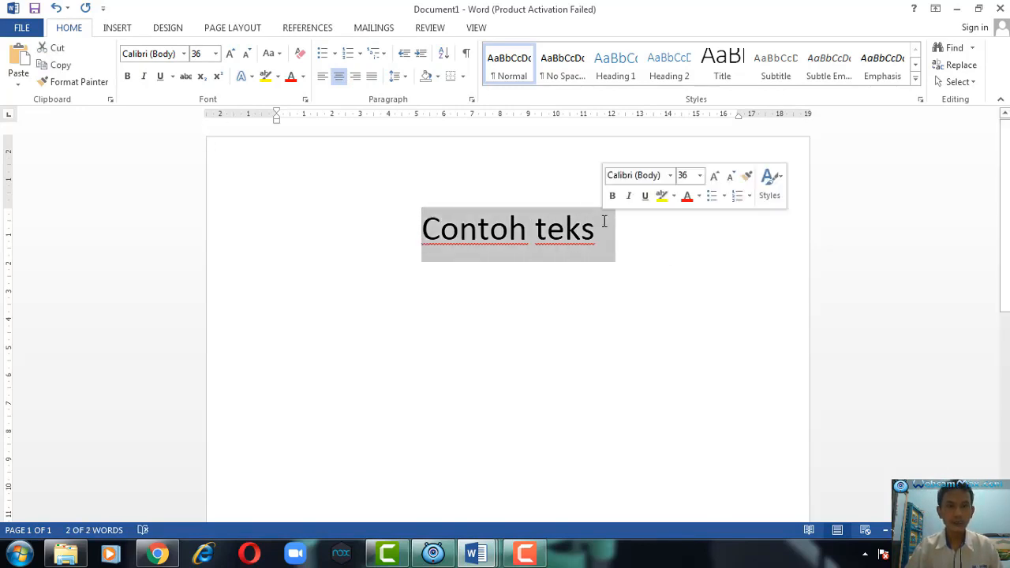
click(603, 237)
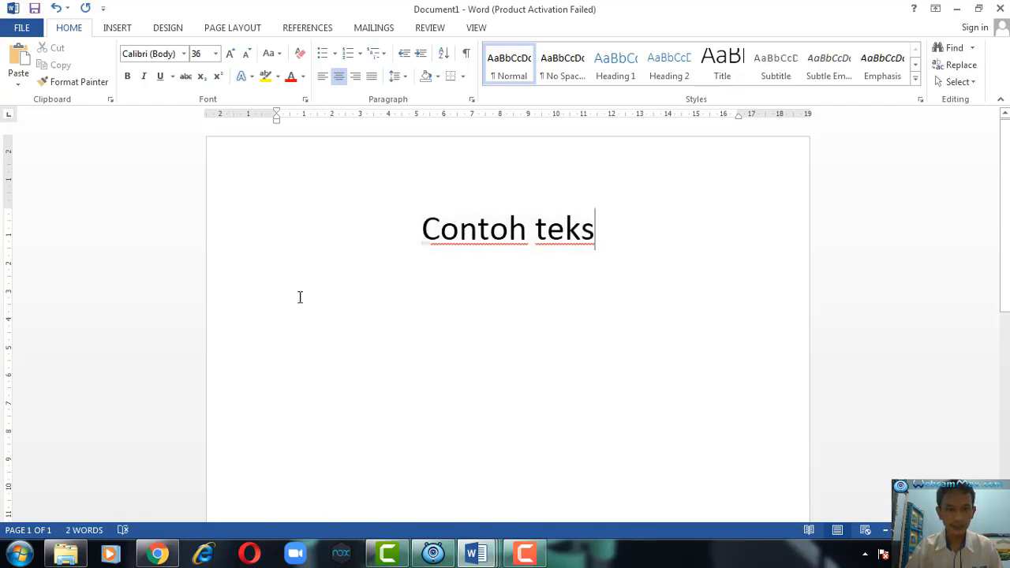
Switch to the document MATERI TENTANG GLOBAL WARMING ATAU and copy the paragraph beginning "Pemanasan global adalah kejadian"
mouse_move(471, 555)
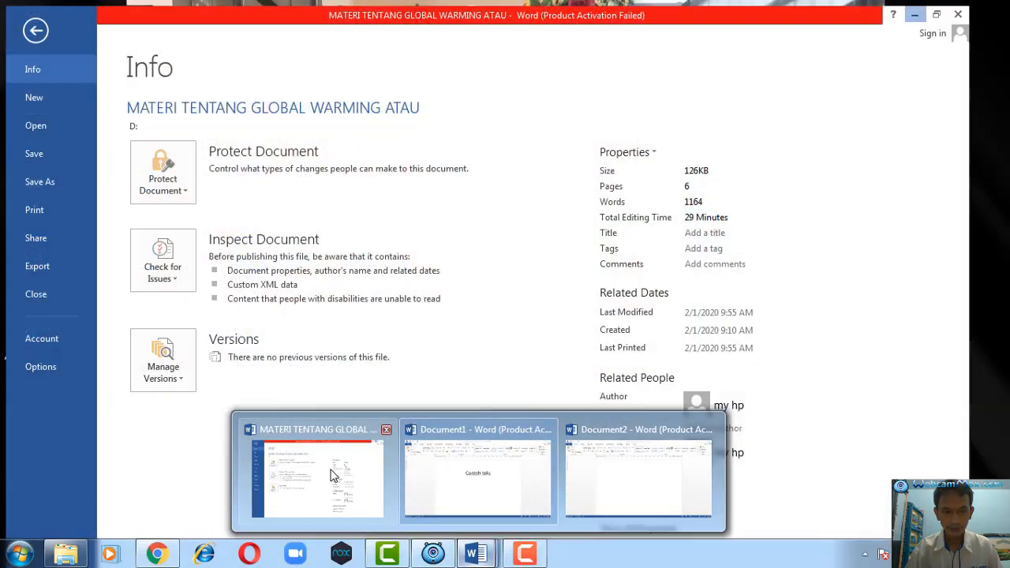
click(332, 476)
key(Escape)
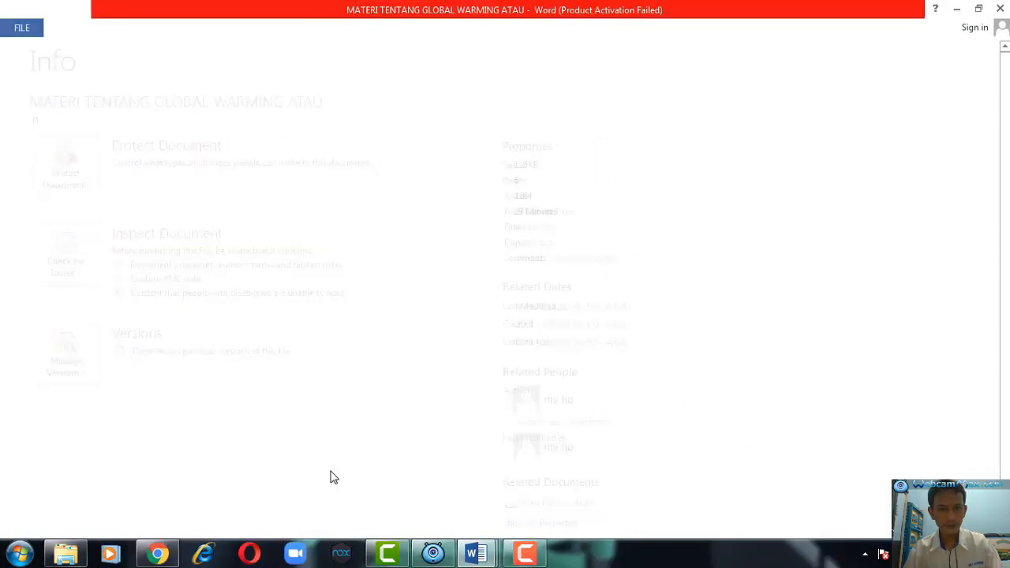
scroll(511, 354, down, 6)
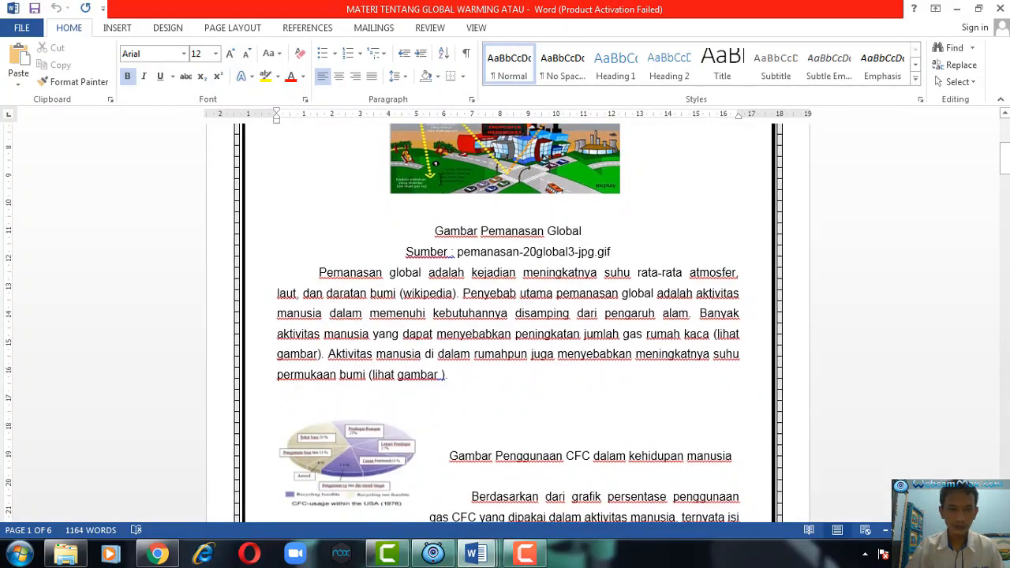
drag(318, 272, 474, 374)
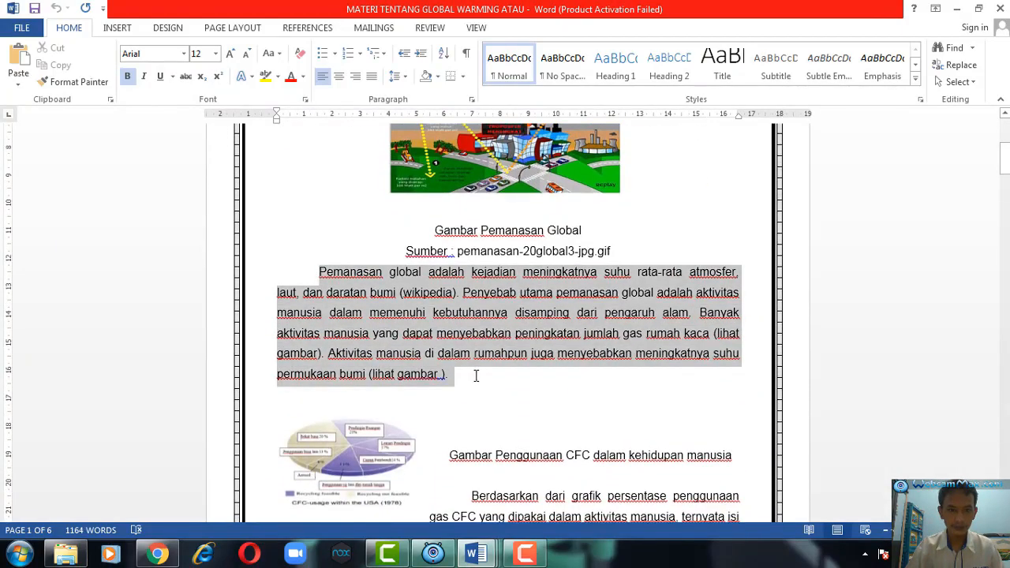
right_click(416, 319)
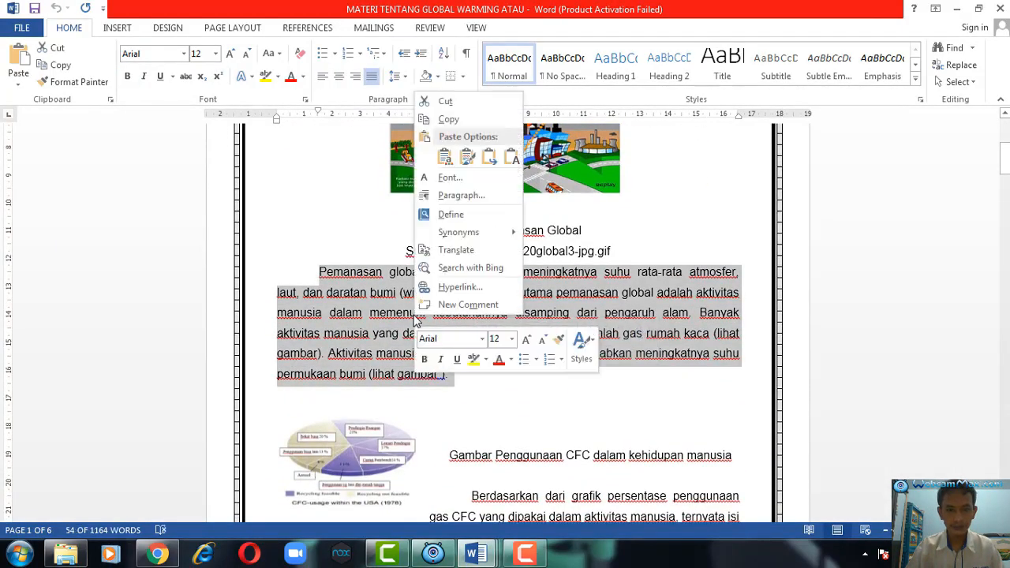
click(446, 119)
Paste the copied paragraph into Document1 on a new line below "Contoh teks", keeping its source formatting
mouse_move(491, 559)
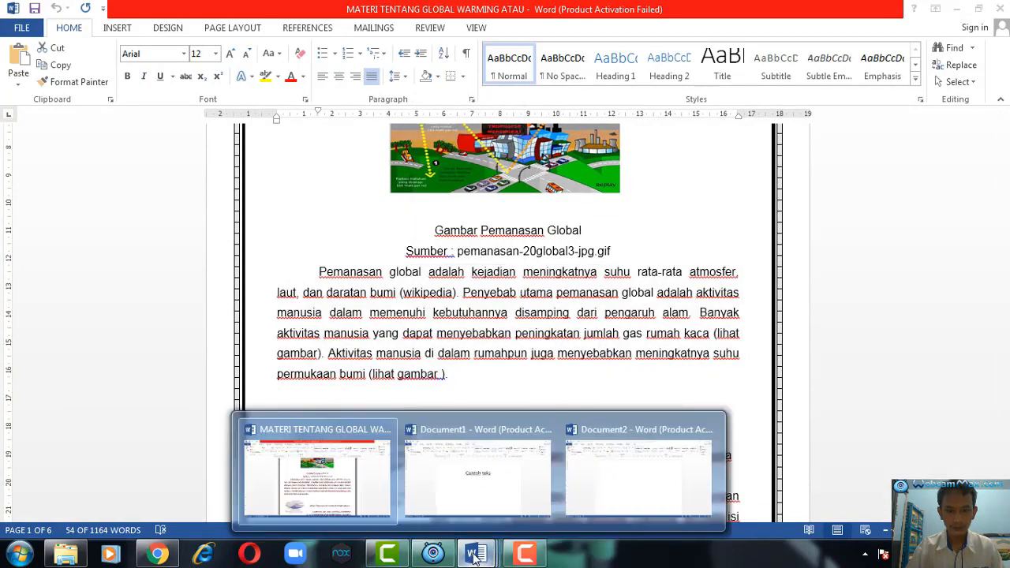
click(453, 471)
key(Home)
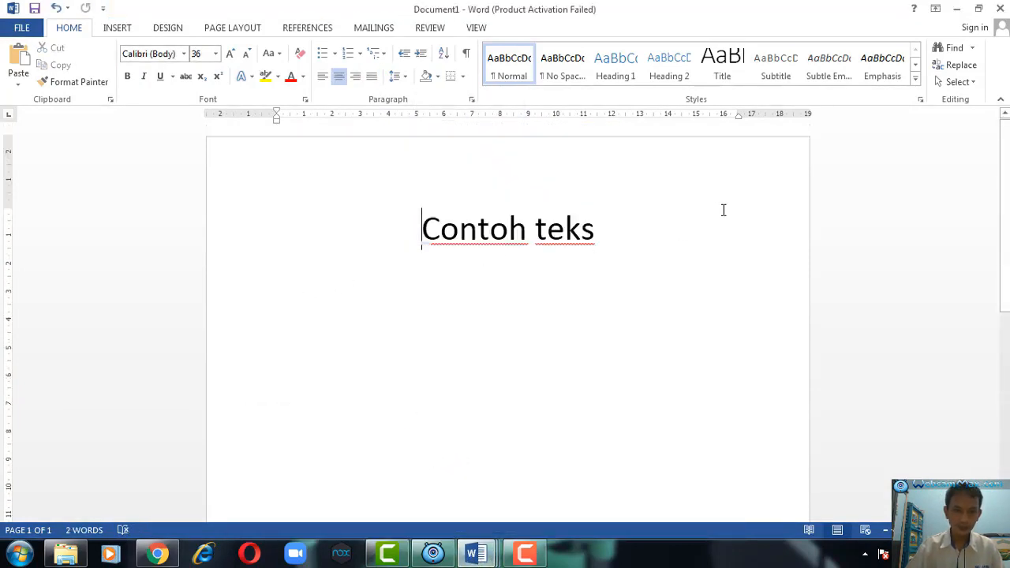
click(634, 250)
key(Return)
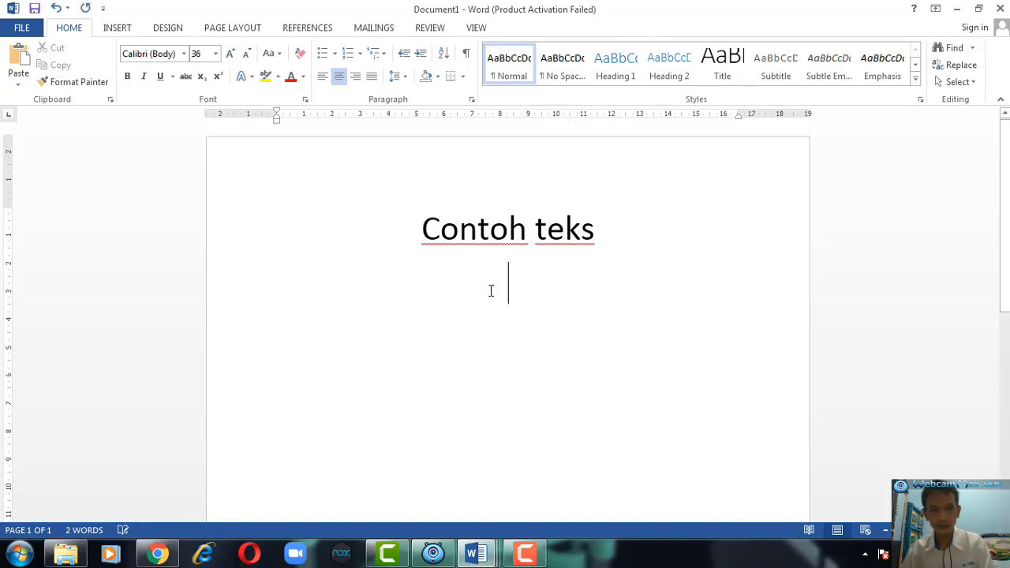
right_click(511, 282)
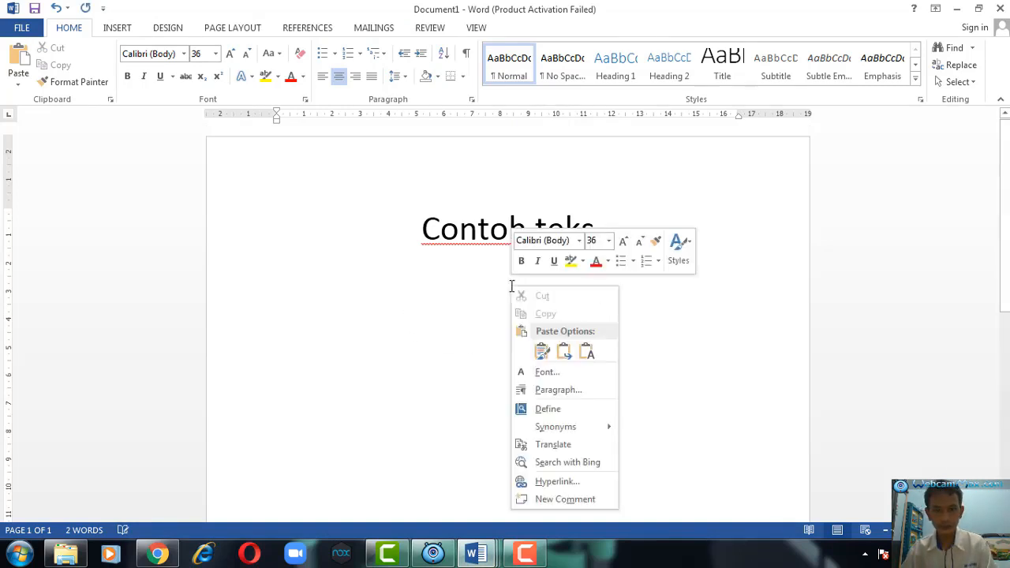
click(543, 352)
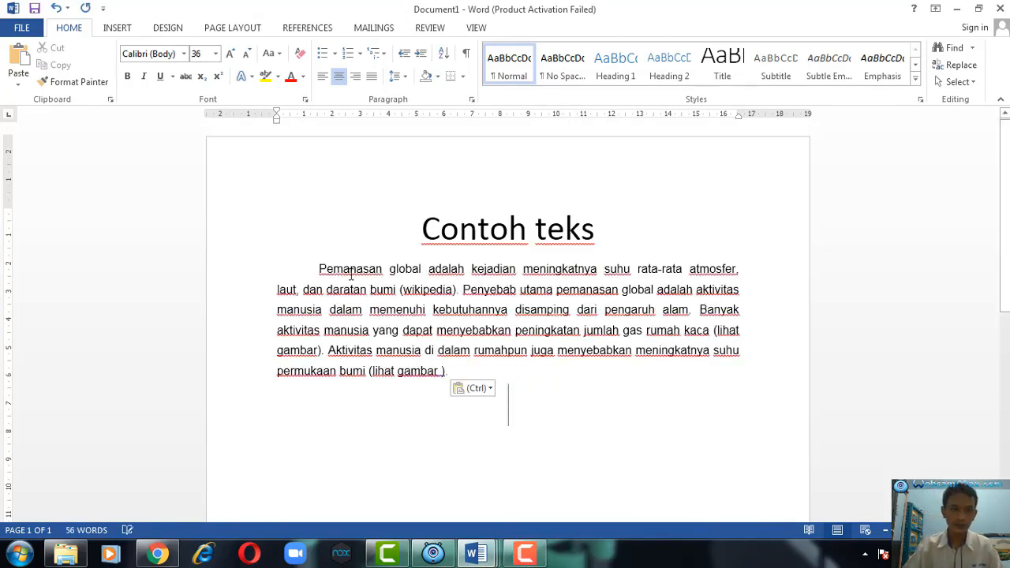
Select the entire pasted paragraph in Document1, centre it, and change it to left alignment
click(320, 268)
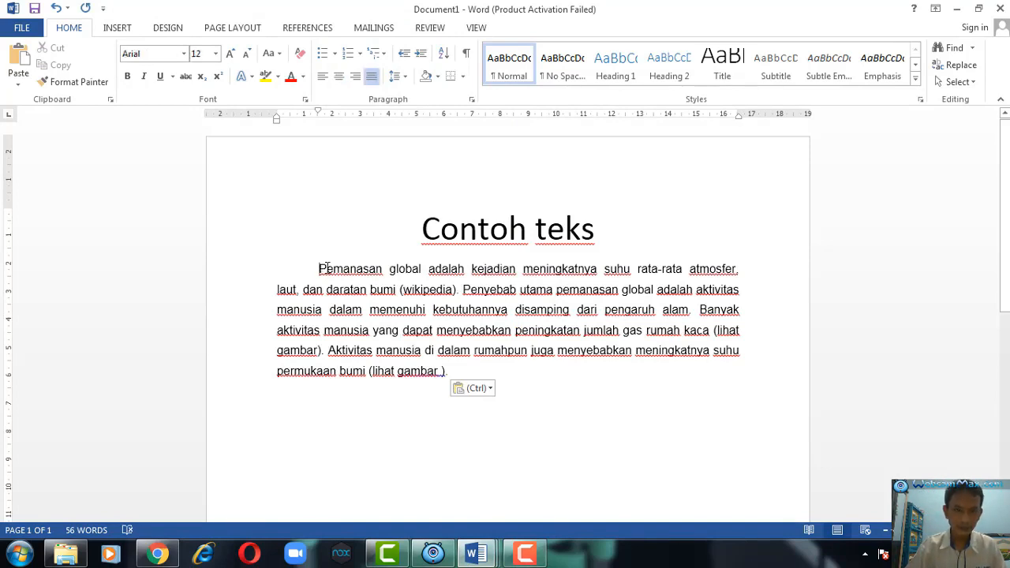
drag(325, 268, 458, 372)
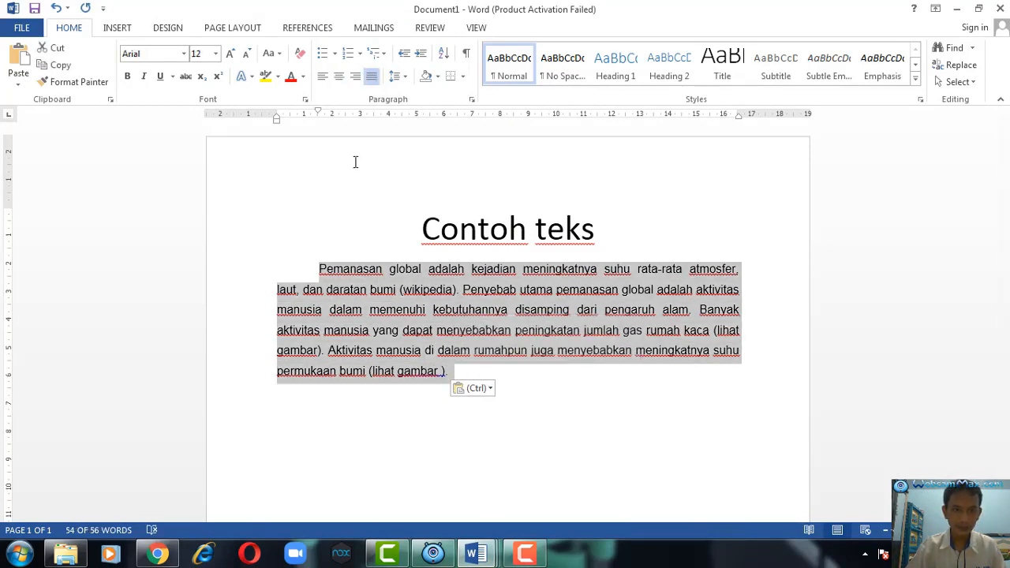
click(339, 77)
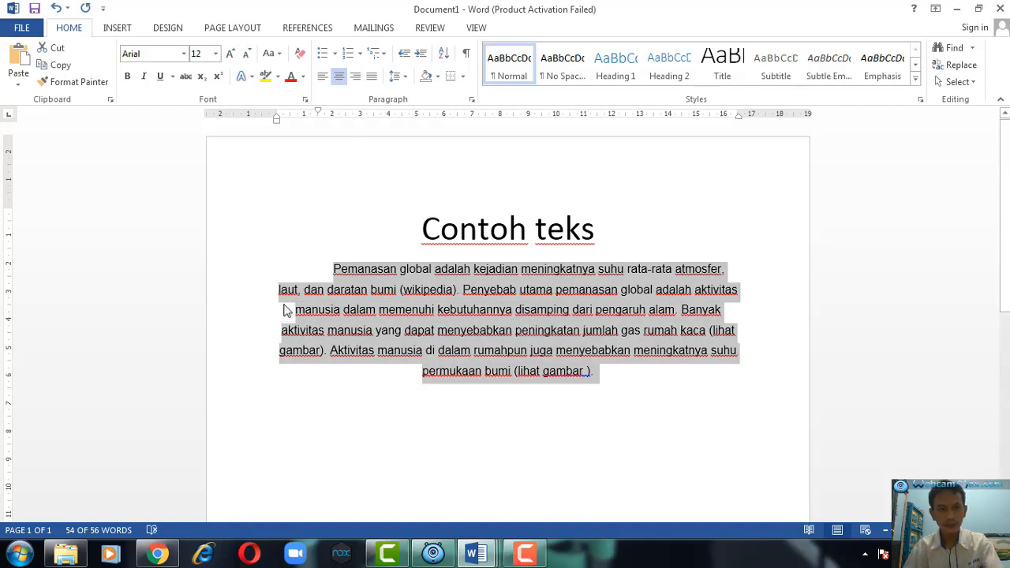
click(322, 77)
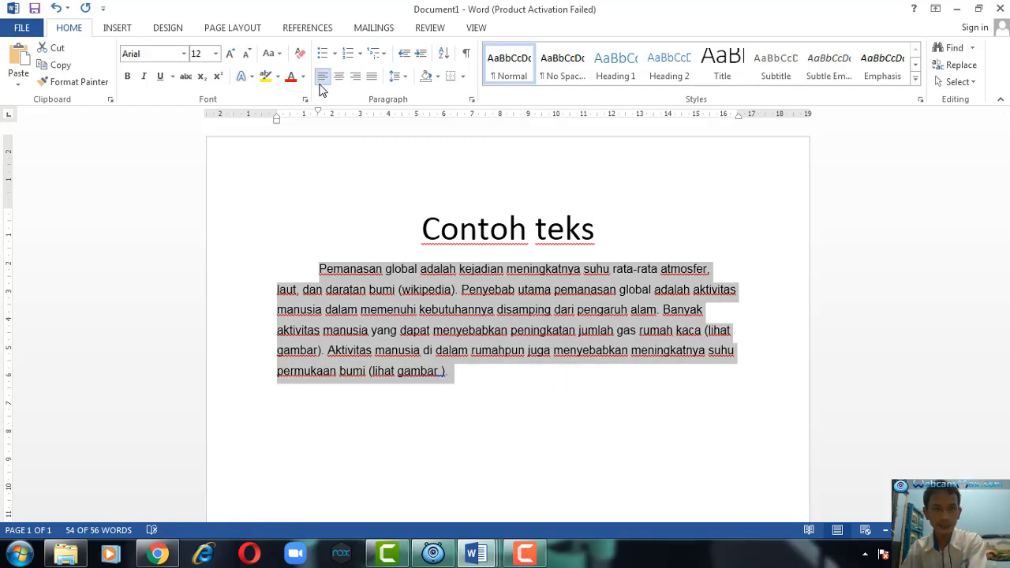
Try right alignment on the selected "Pemanasan global" paragraph and finish with it justified
click(358, 77)
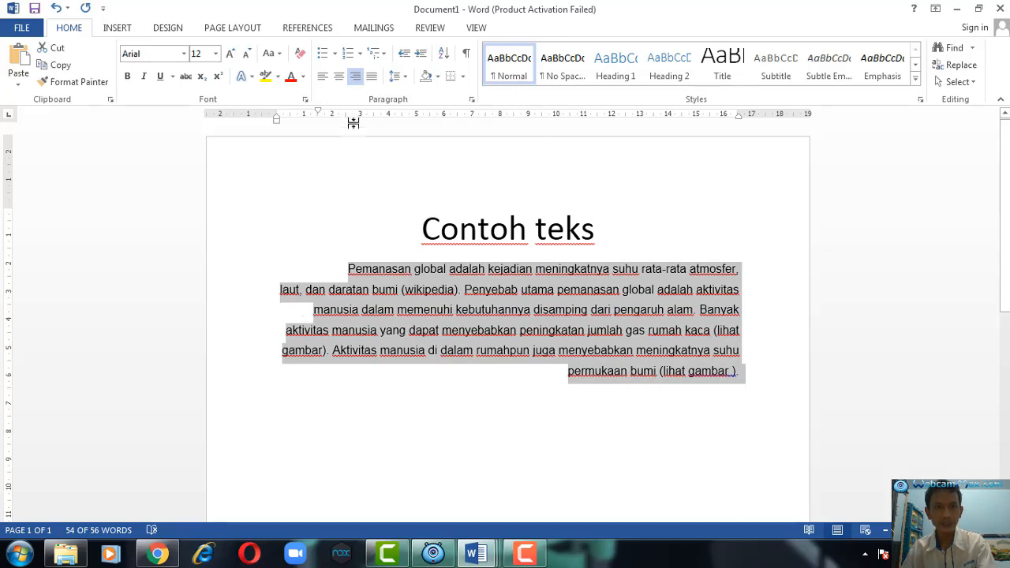
click(371, 76)
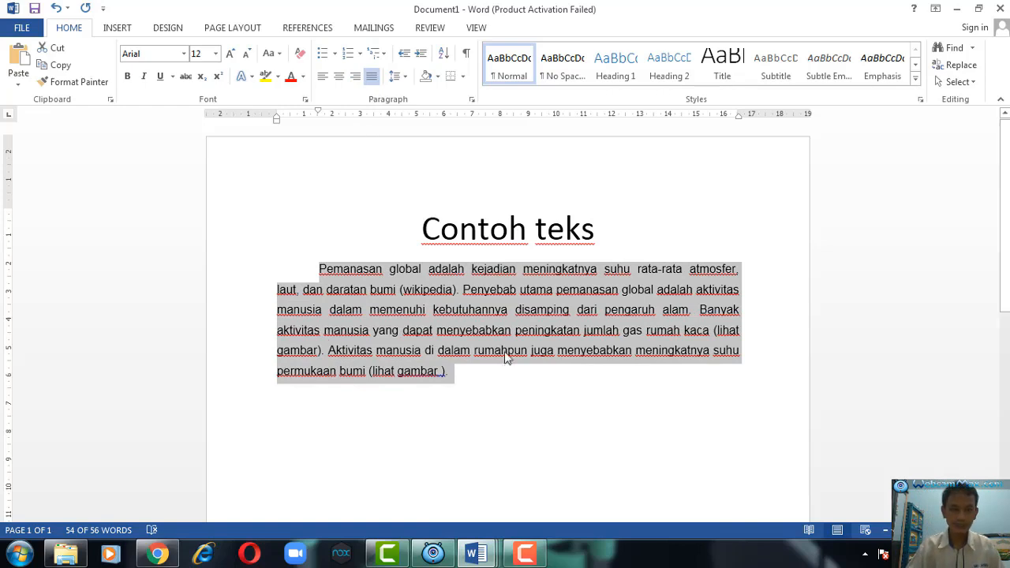
click(330, 277)
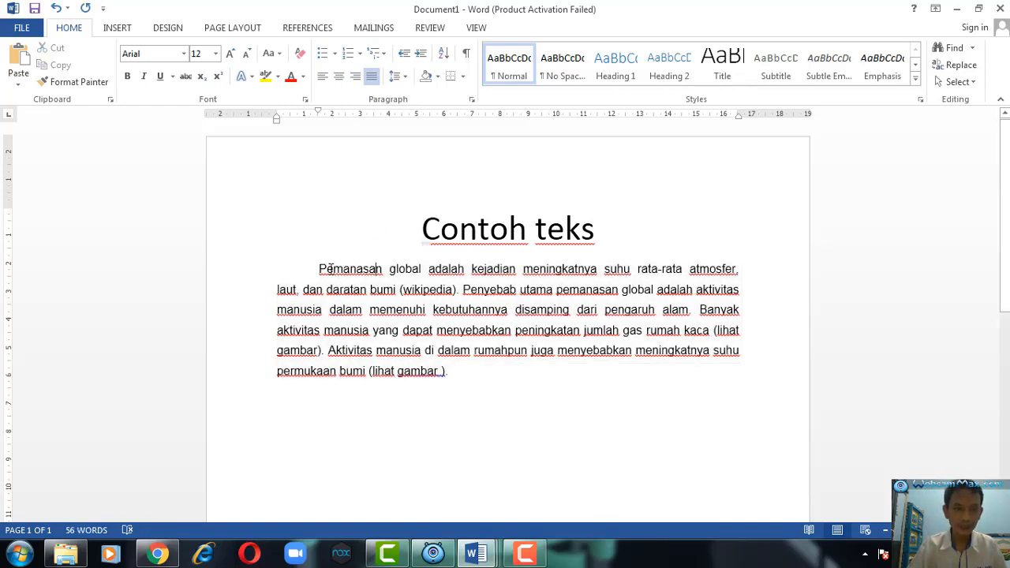
Make the words "Pemanasan global" at the start of the paragraph bold
drag(319, 269, 426, 267)
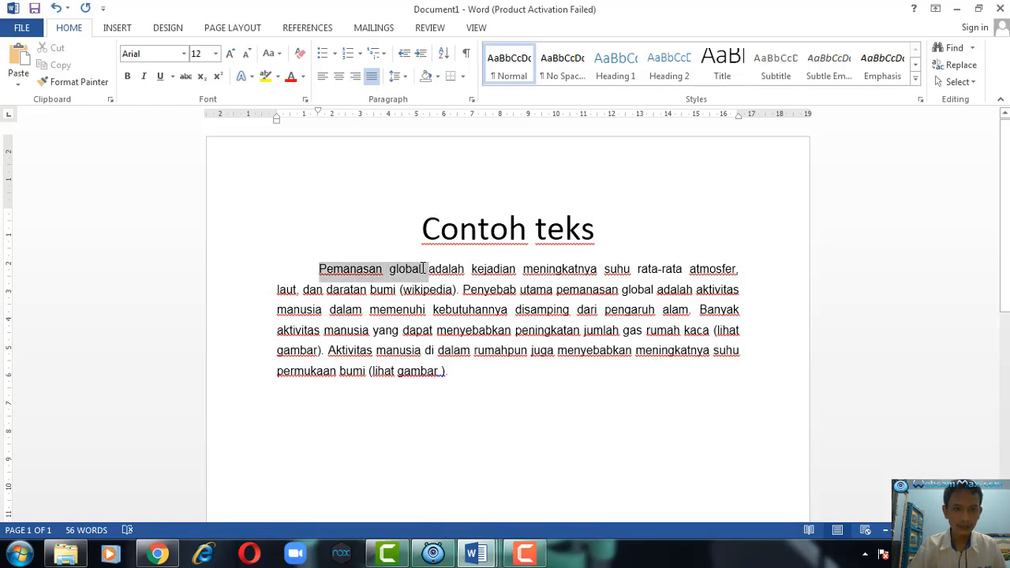
click(127, 76)
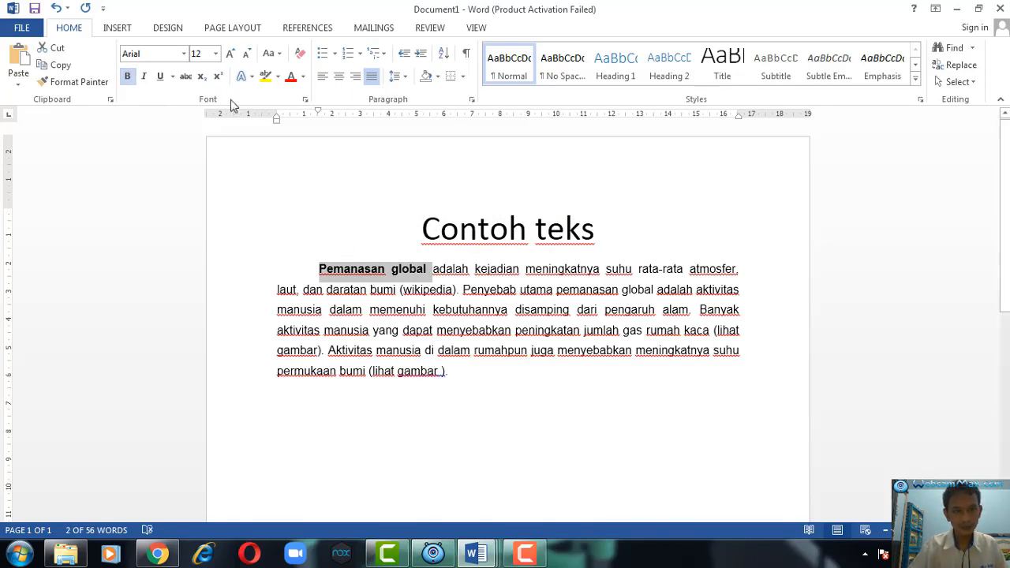
click(216, 54)
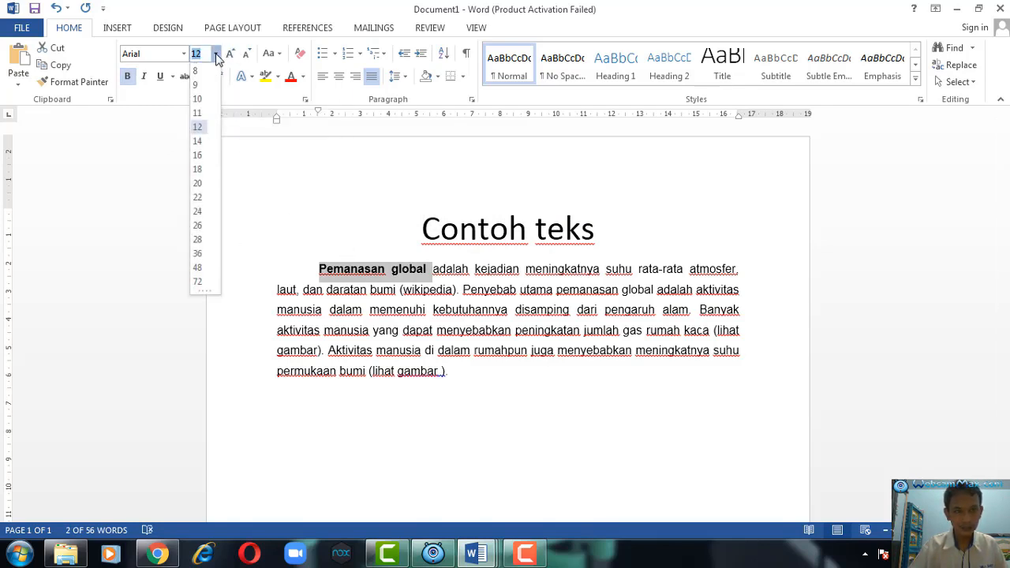
click(419, 403)
Set the font size of the whole document's text to 16
click(319, 270)
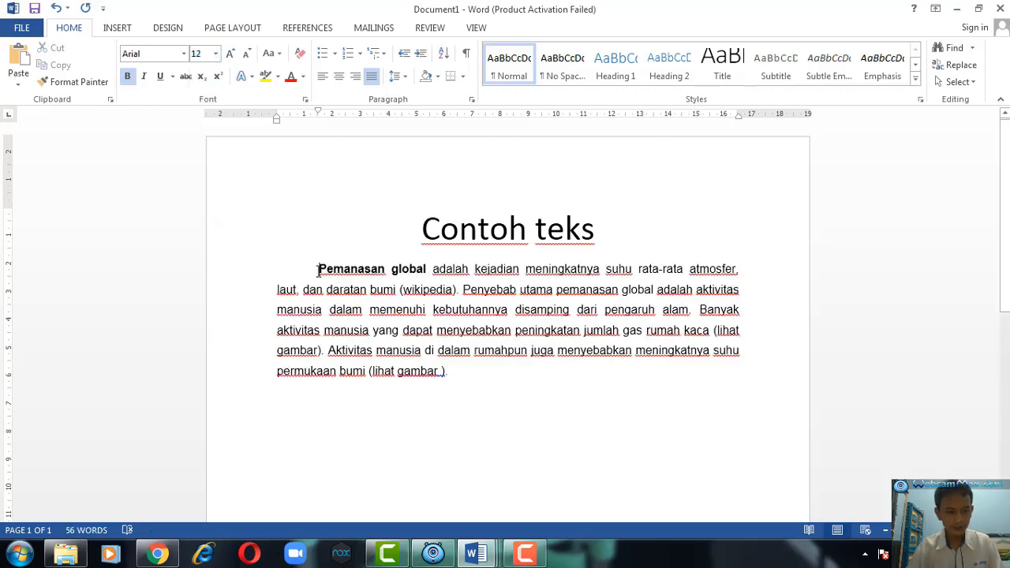
key(ctrl+a)
click(216, 54)
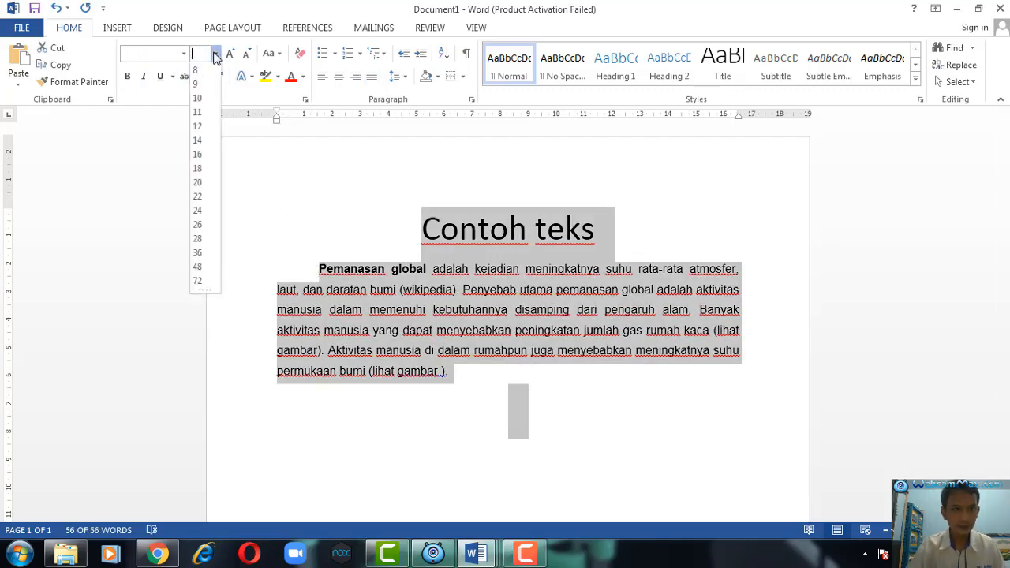
click(198, 156)
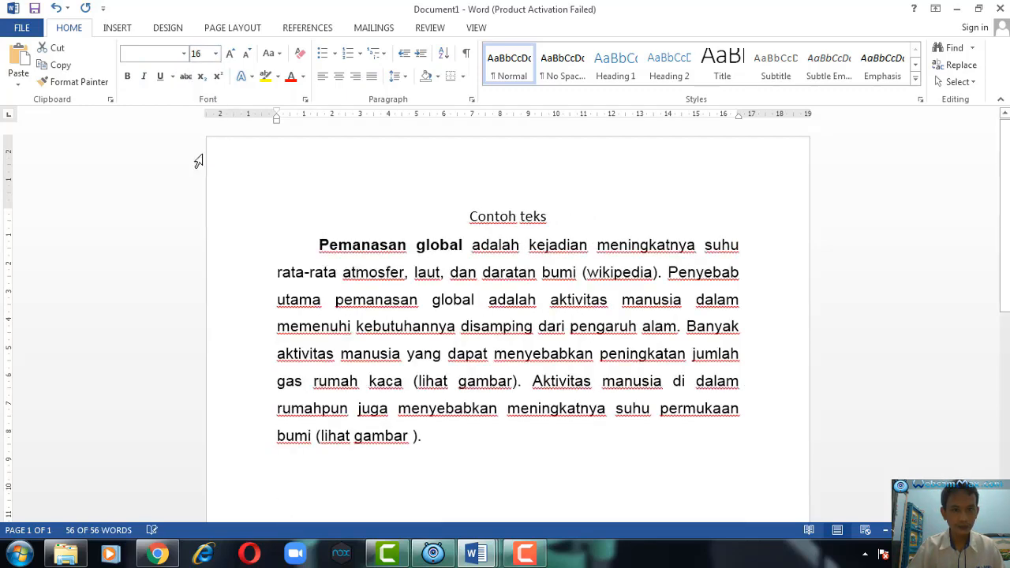
click(542, 272)
click(444, 270)
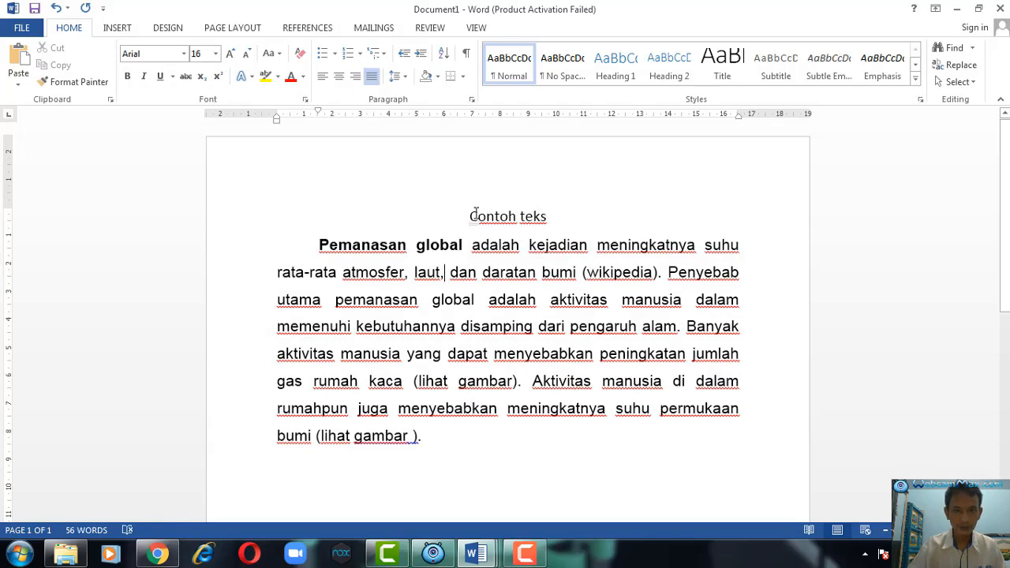
Set the font size of the "Contoh teks" heading to 24
triple_click(483, 215)
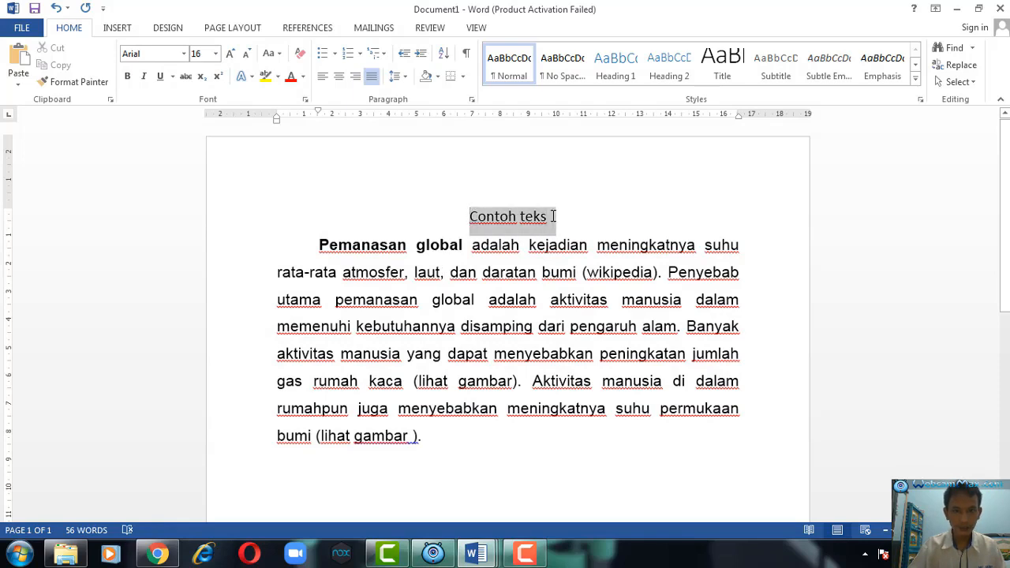
click(216, 56)
click(198, 210)
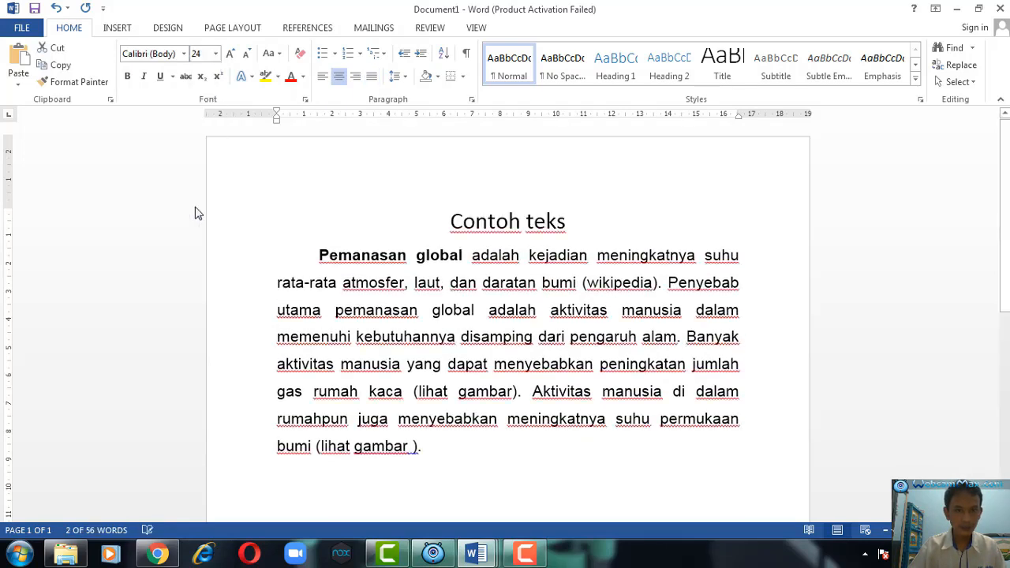
click(428, 260)
drag(320, 253, 471, 257)
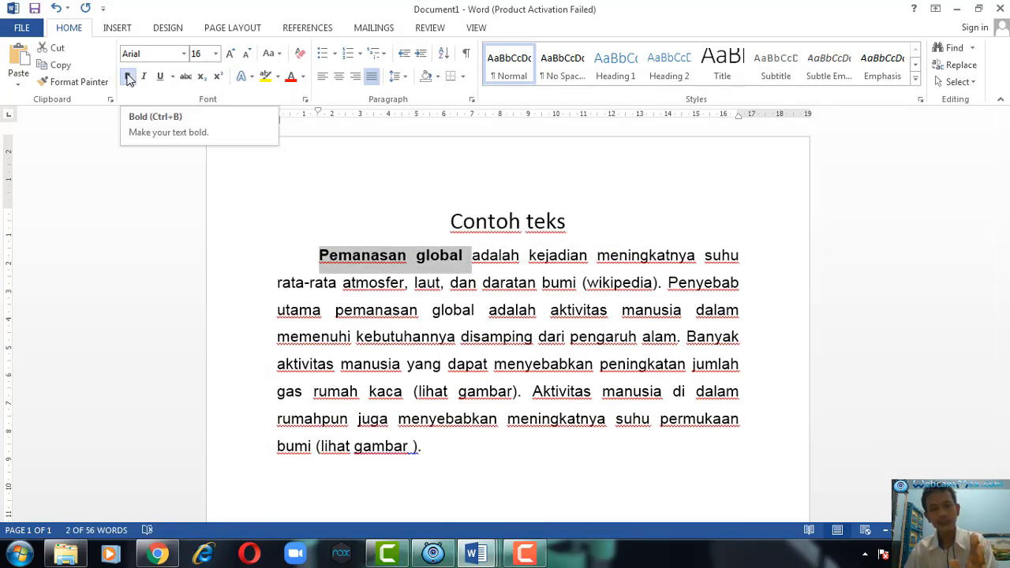
click(411, 307)
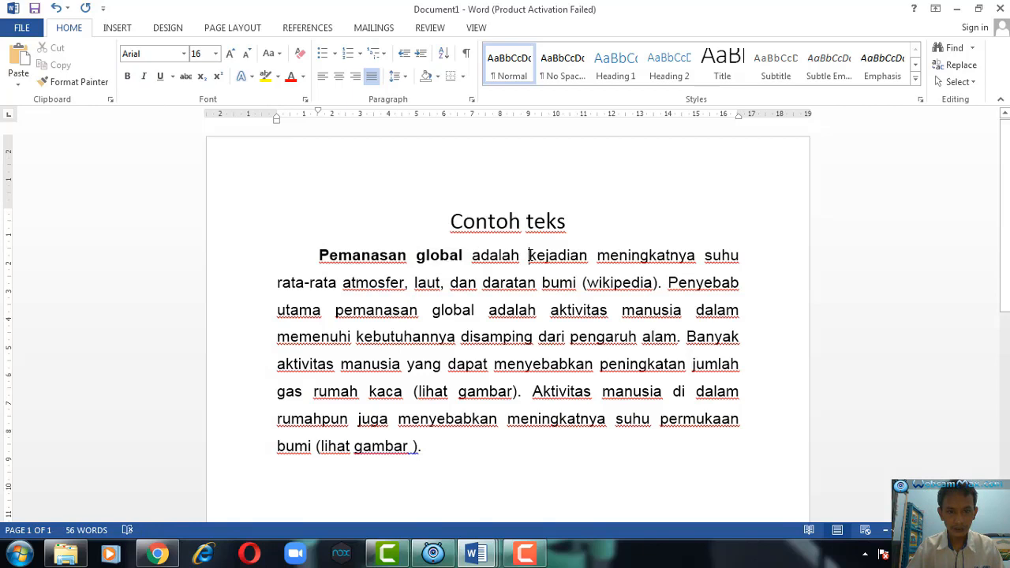
Italicise and underline the passage from "kejadian meningkatnya" through "pengaruh alam" in the paragraph
drag(528, 255, 608, 332)
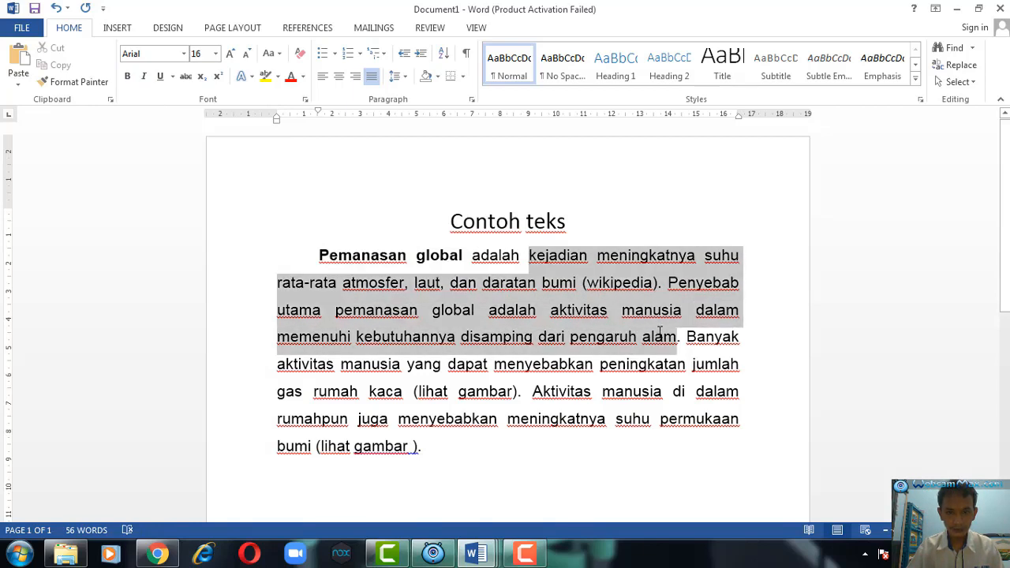
click(143, 79)
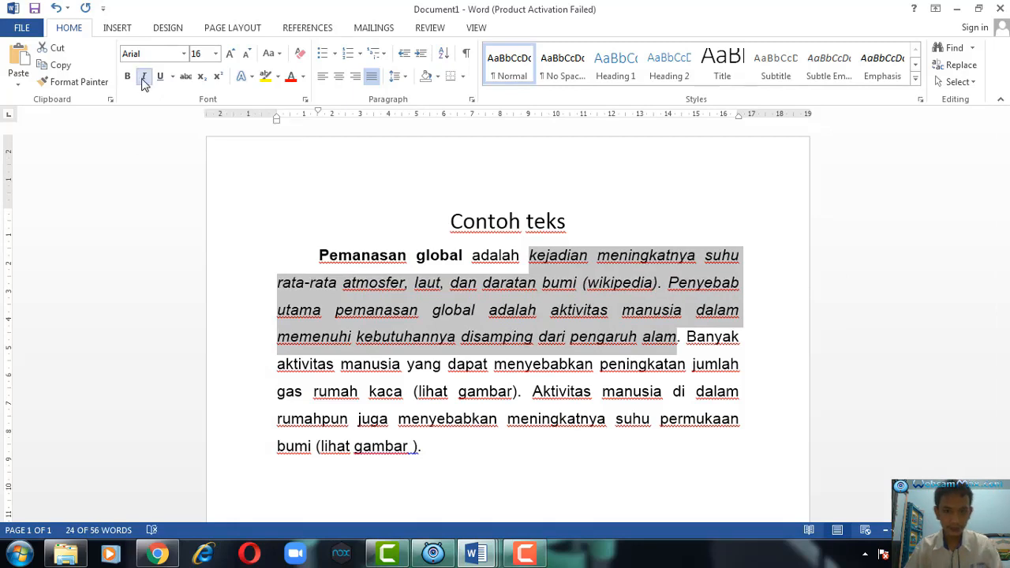
click(603, 282)
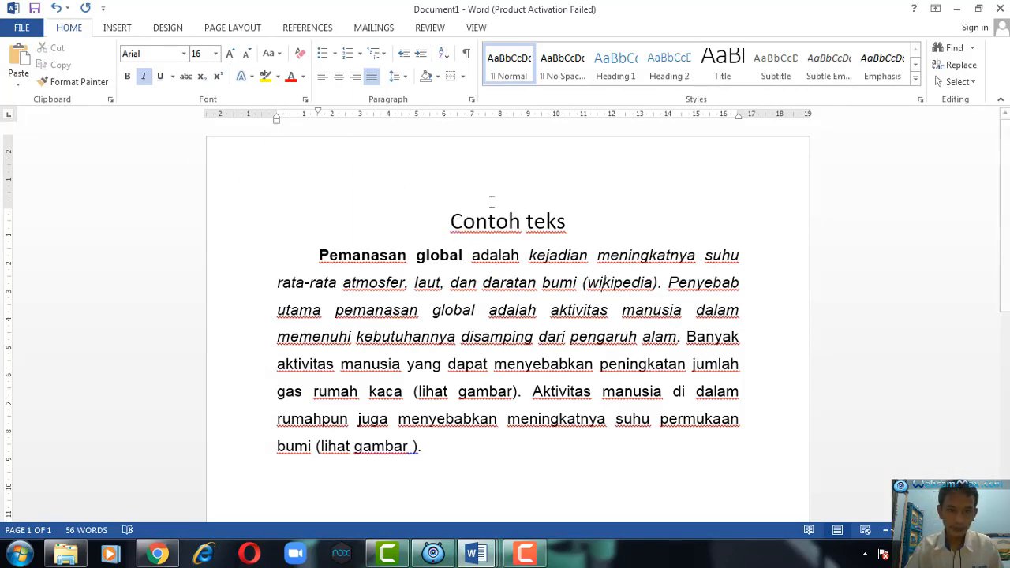
drag(531, 255, 670, 337)
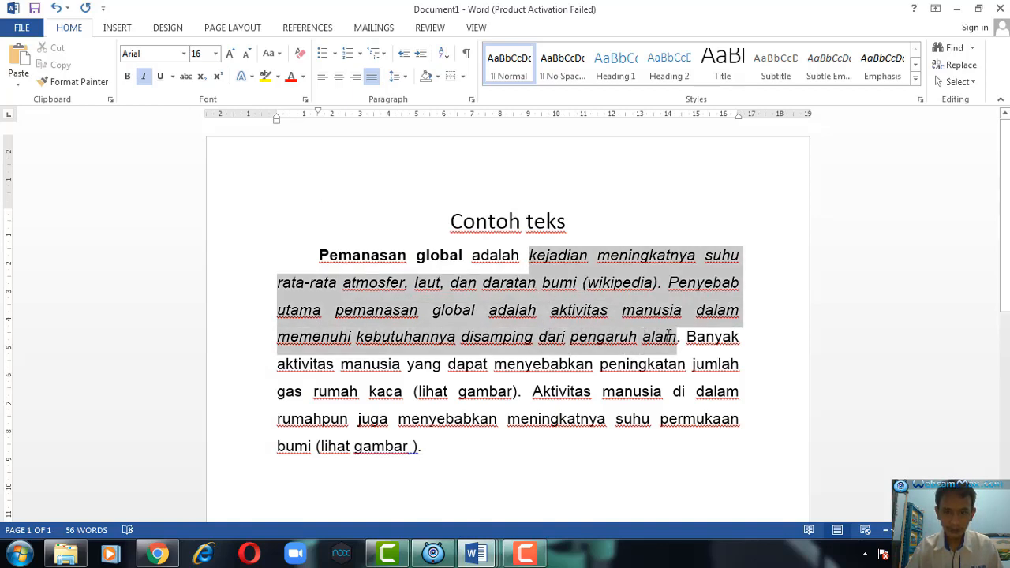
click(160, 76)
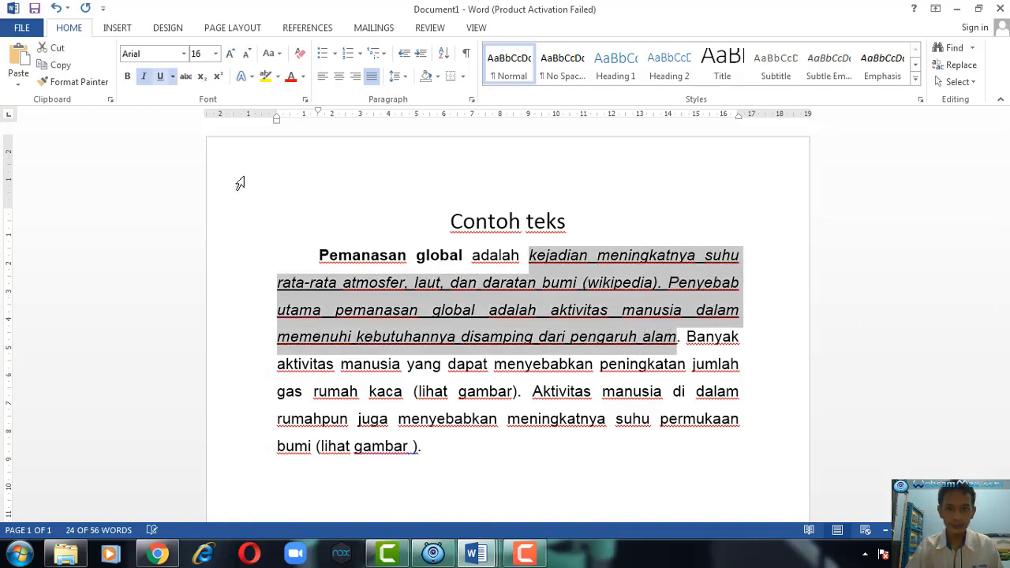
click(553, 316)
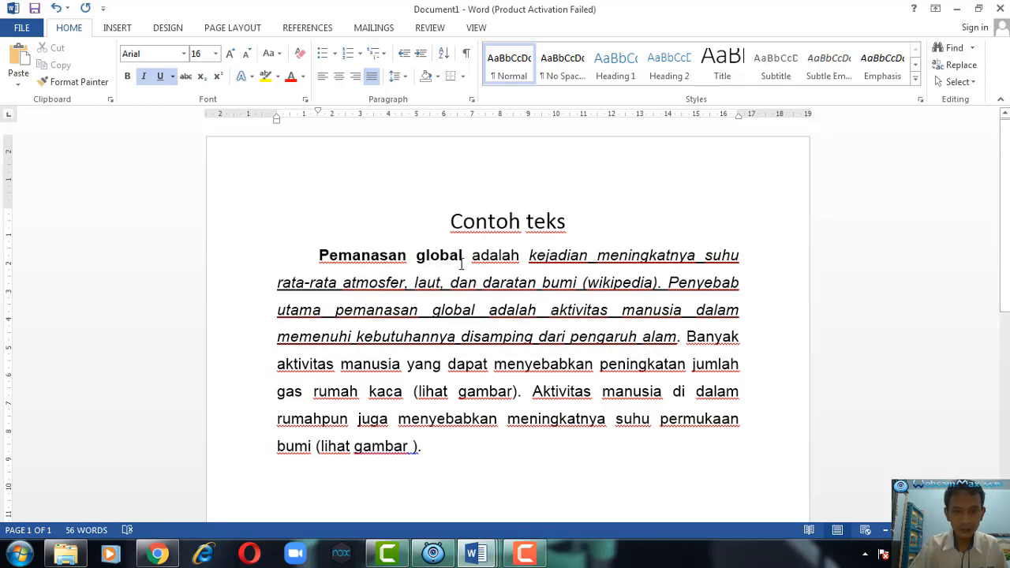
Change the font of the text from "Pemanasan global" through "pengaruh alam." to Brush Script Std
drag(319, 255, 677, 341)
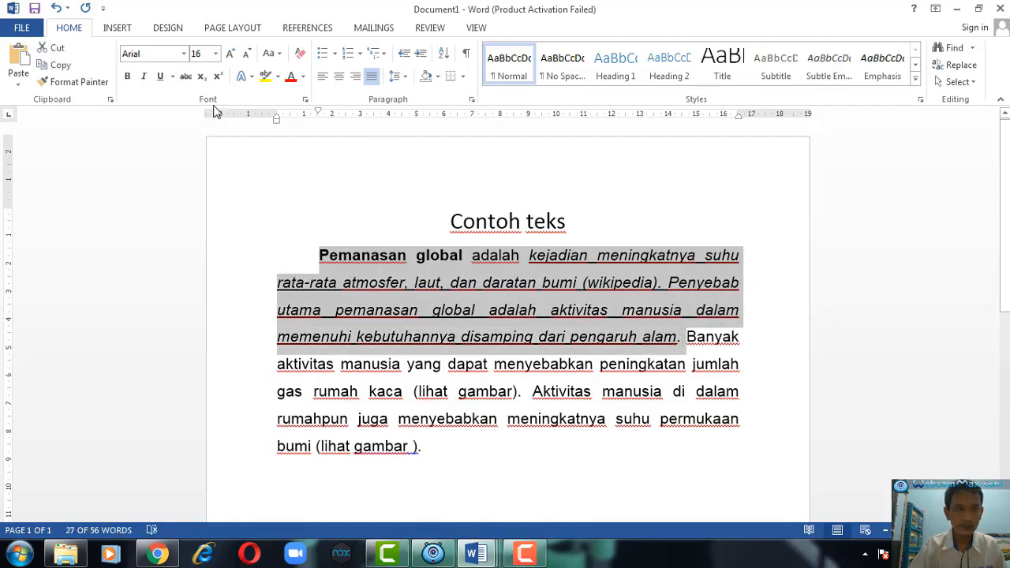
click(185, 54)
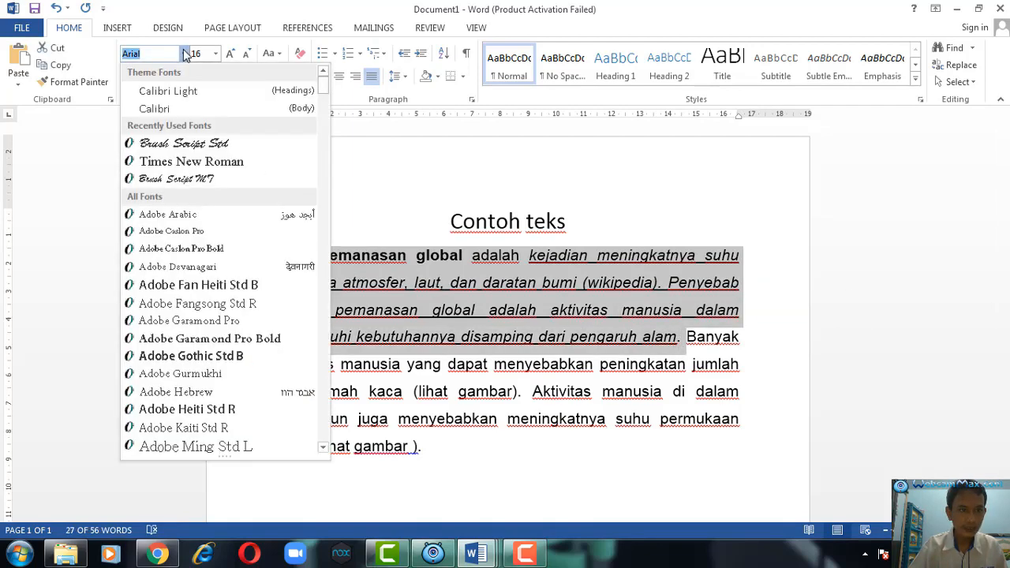
click(182, 144)
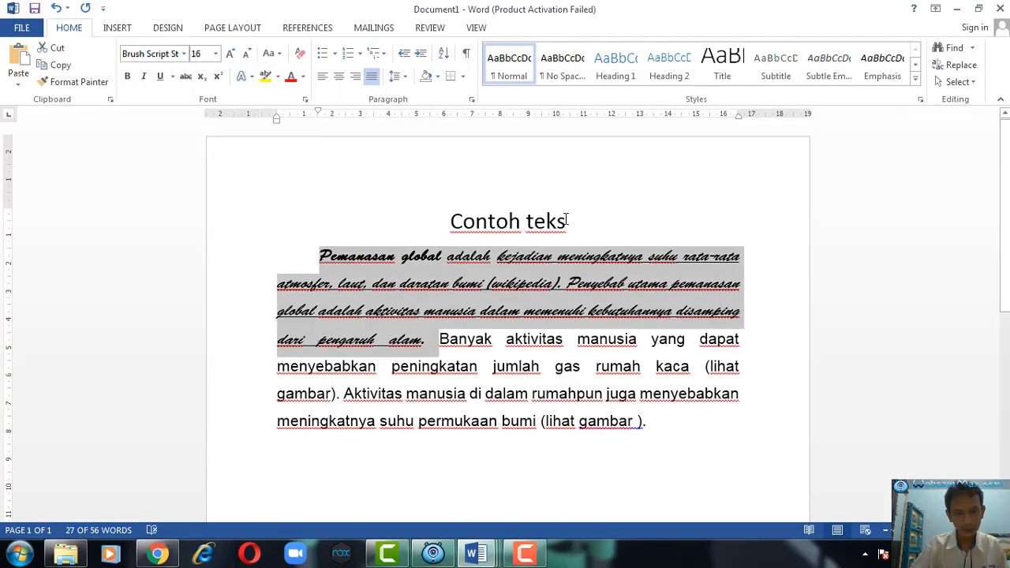
Format the "Contoh teks" heading in Brush Script Std at font size 36
drag(566, 219, 442, 221)
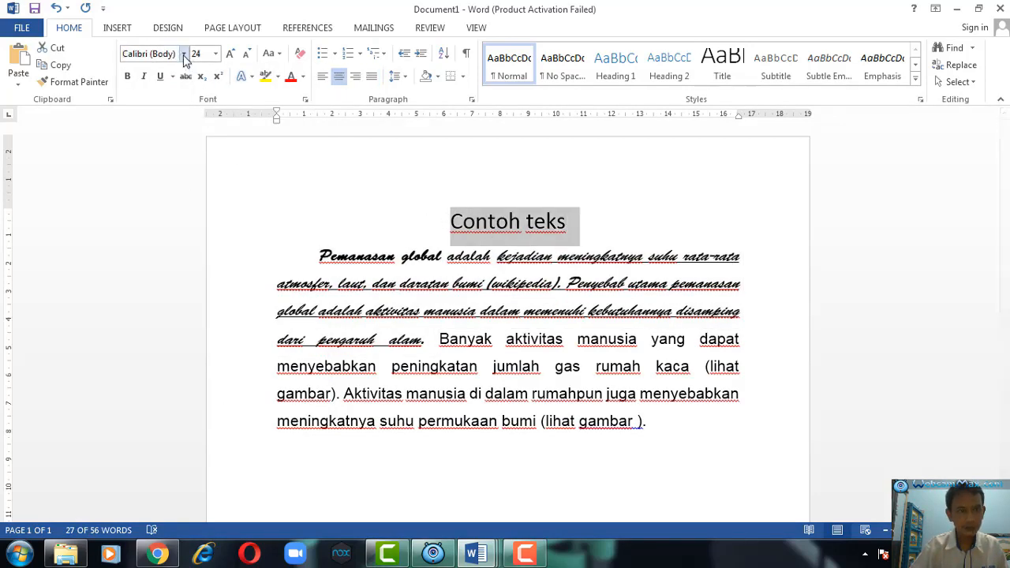
click(184, 55)
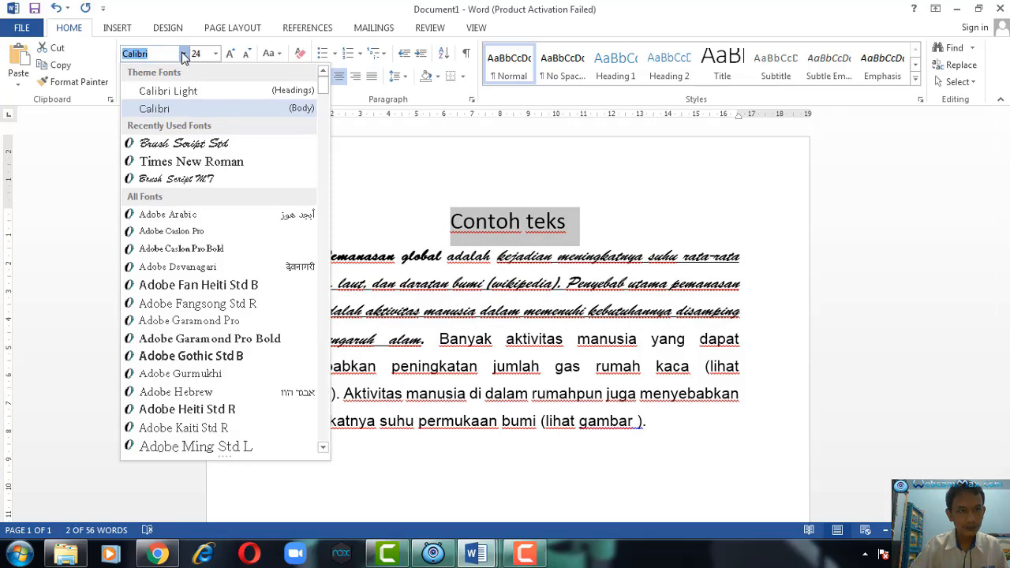
click(175, 145)
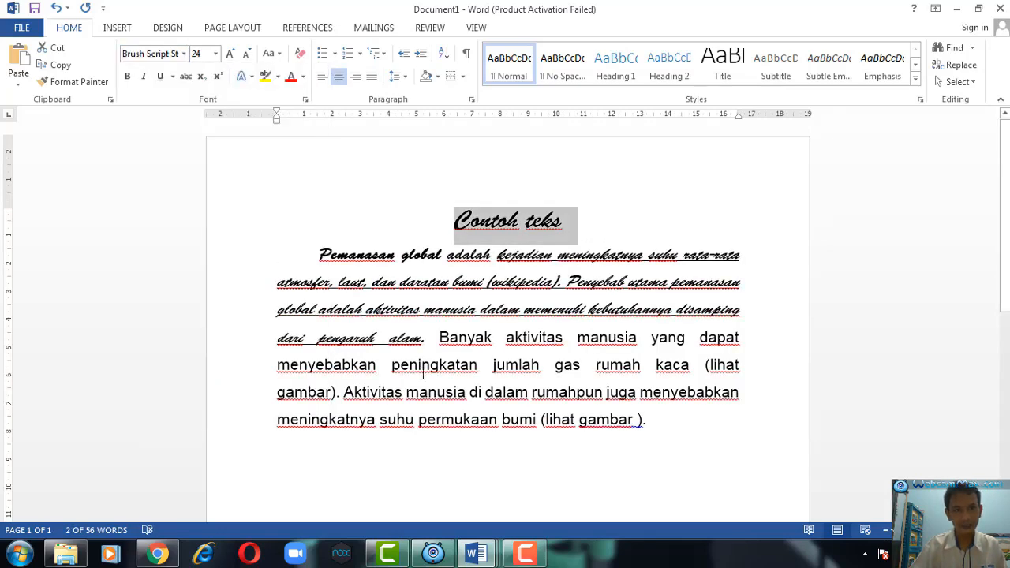
click(216, 54)
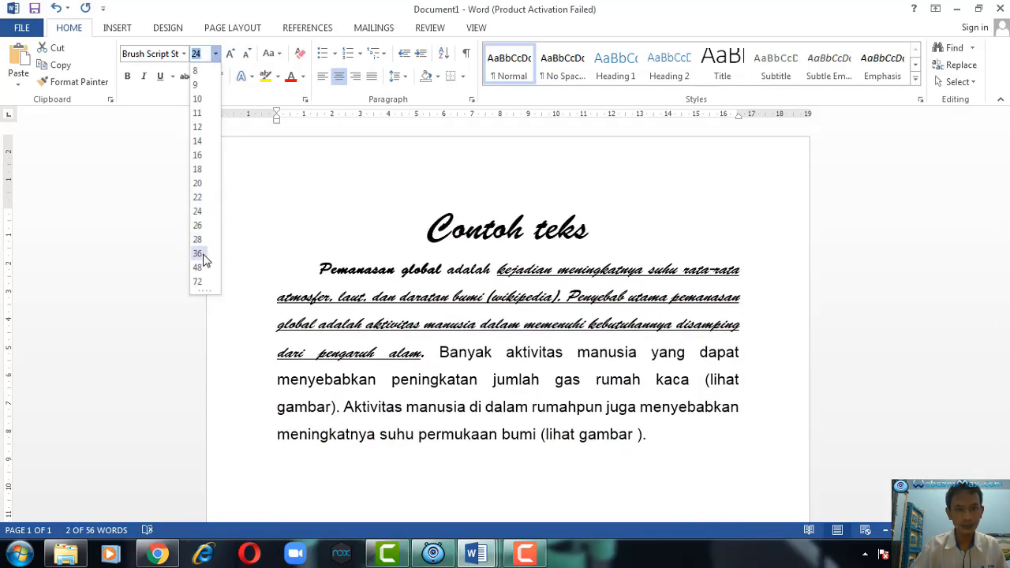
click(199, 254)
click(419, 325)
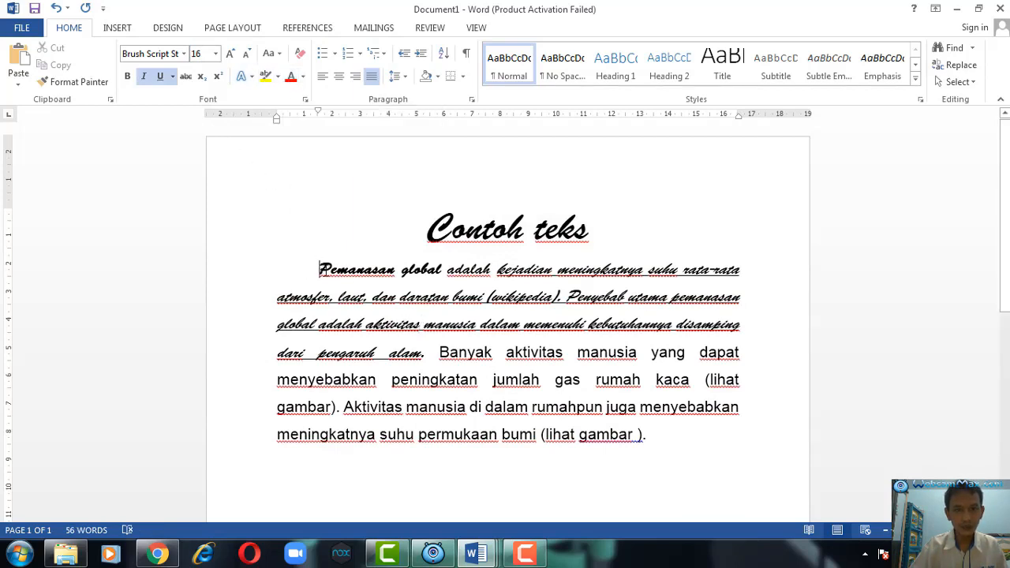
Colour the text from "Pemanasan global" through "pengaruh alam." red
drag(321, 269, 426, 353)
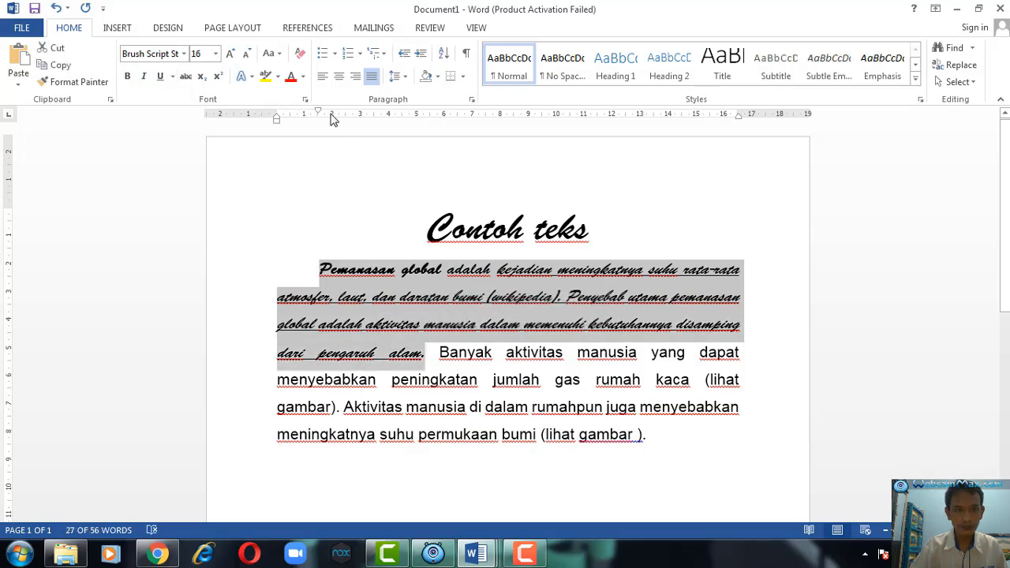
click(290, 76)
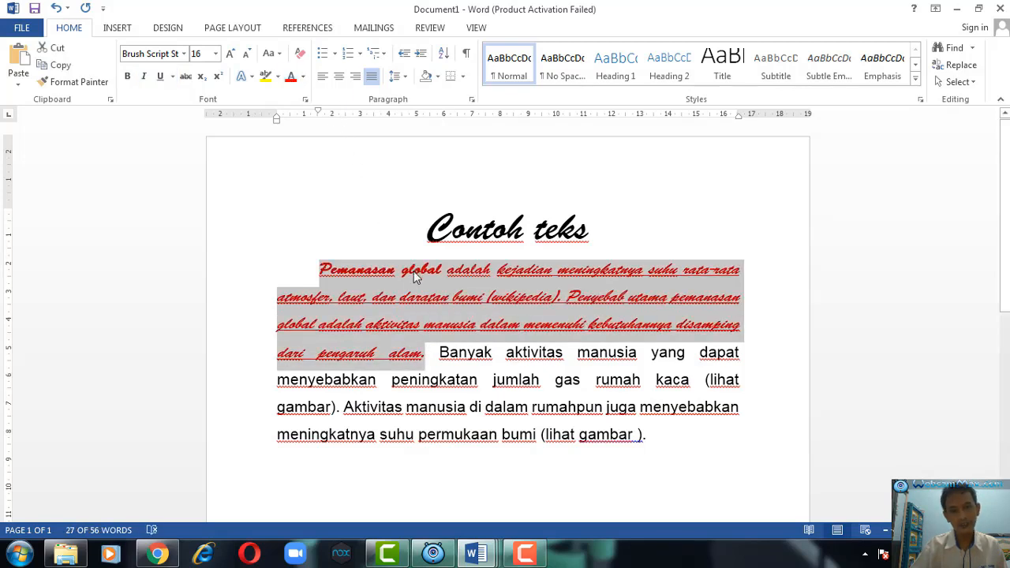
click(414, 271)
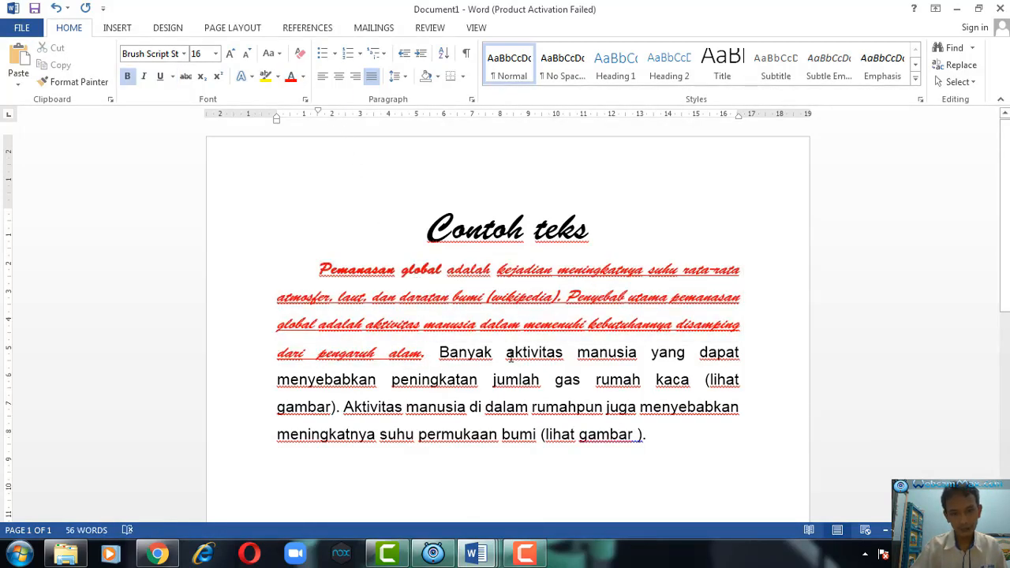
Colour the rest of the paragraph, from "aktivitas manusia yang dapat" to its end, in the blue theme colour
drag(506, 353, 649, 440)
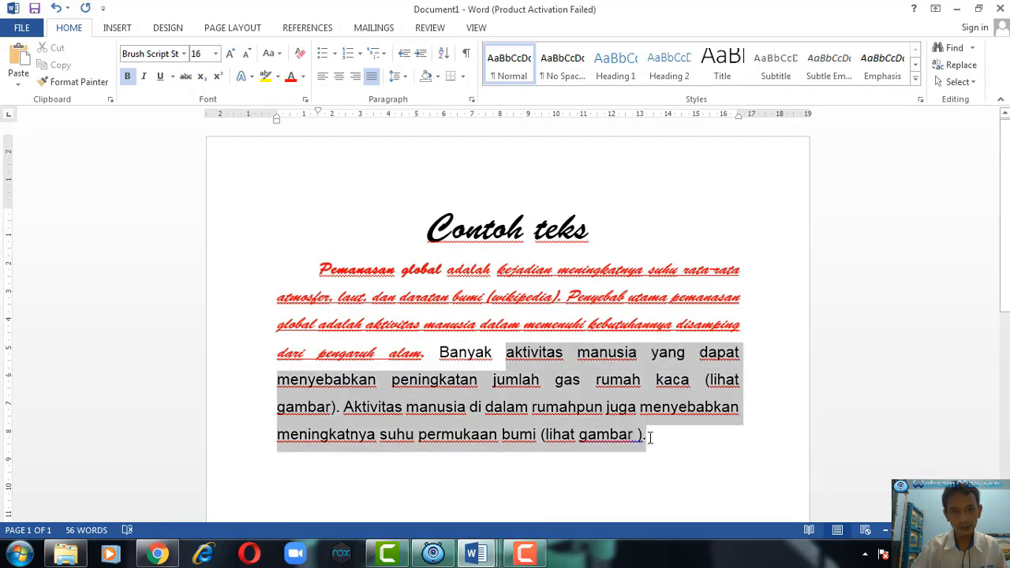
click(303, 76)
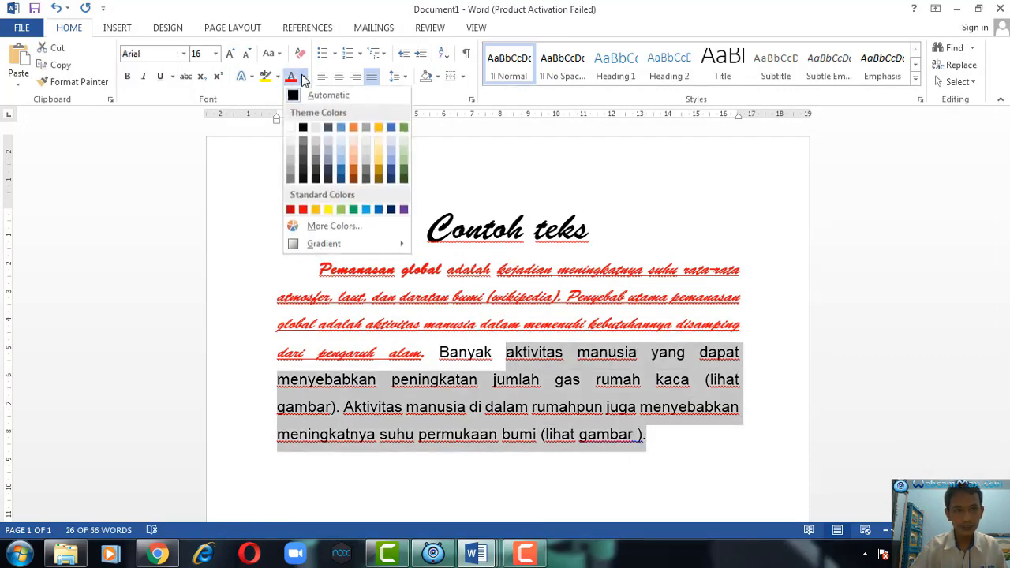
click(344, 130)
click(529, 376)
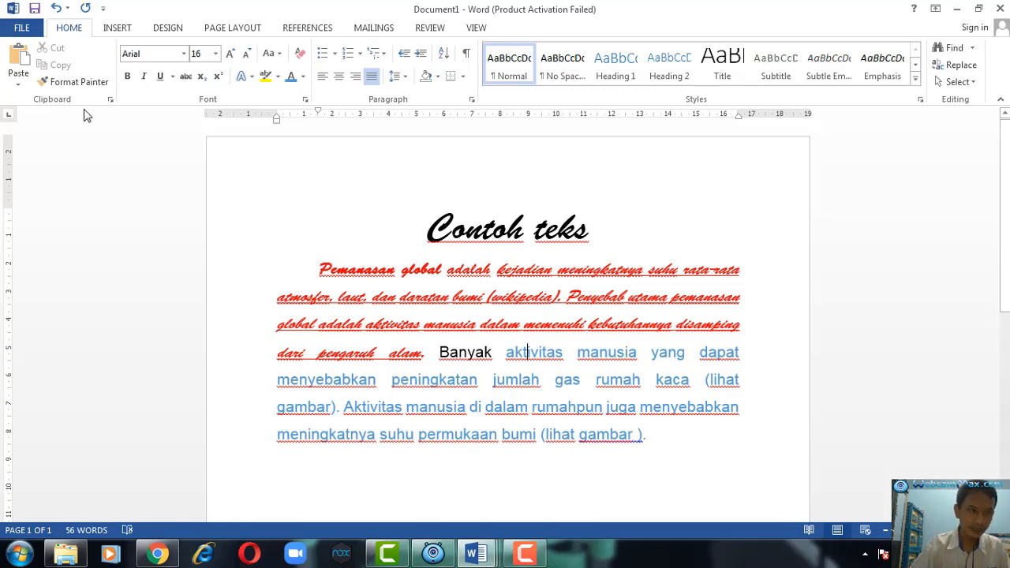
Save the document in My Documents as a Word Document named "latihan word 1"
click(8, 27)
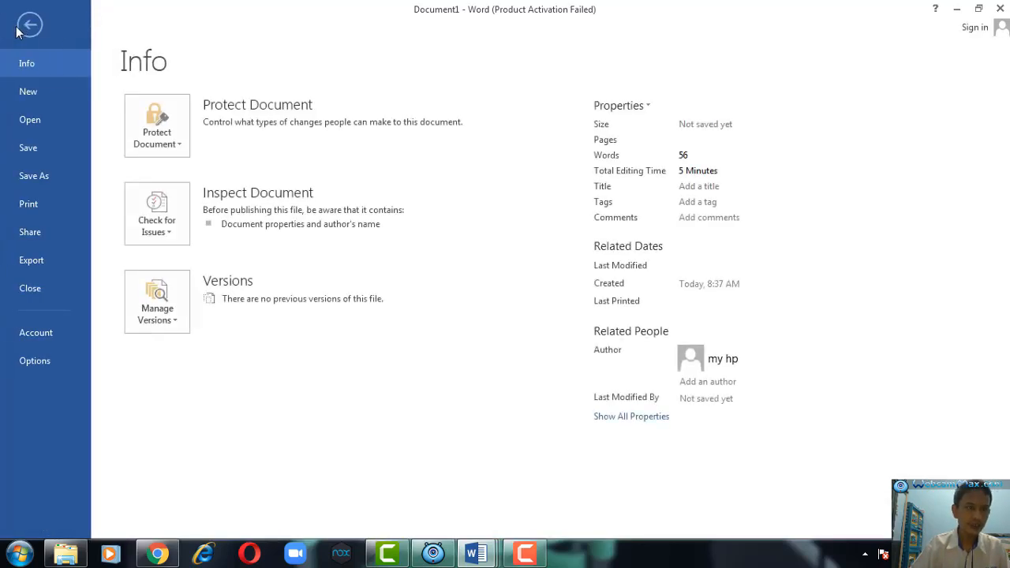
click(24, 151)
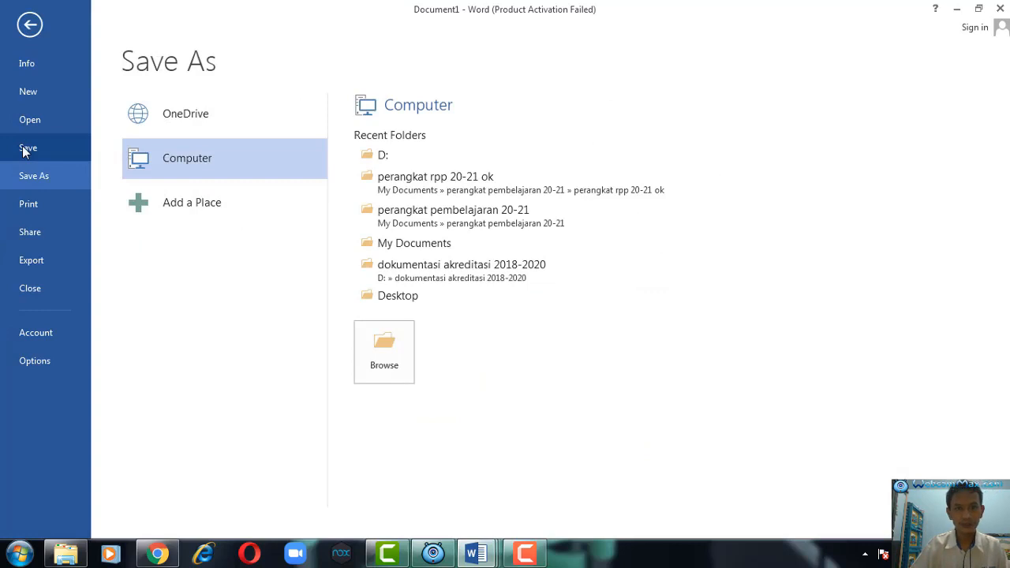
click(381, 245)
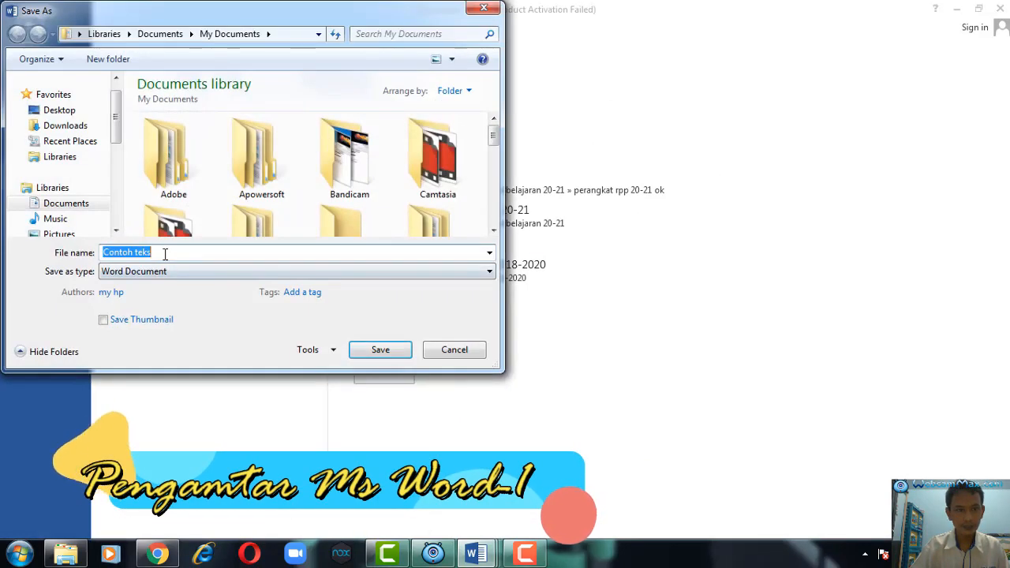
click(165, 253)
drag(165, 253, 103, 253)
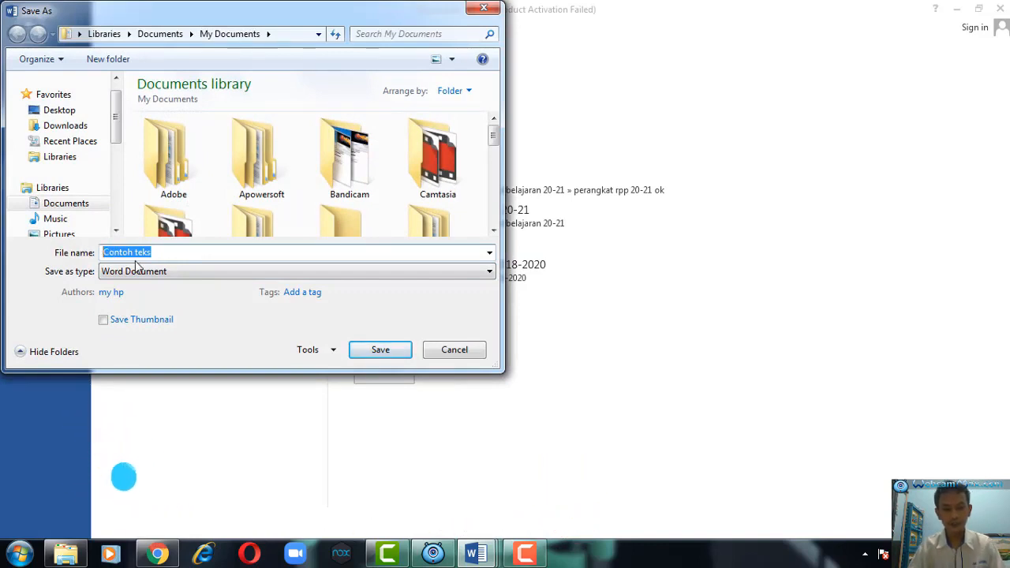
text(latihan )
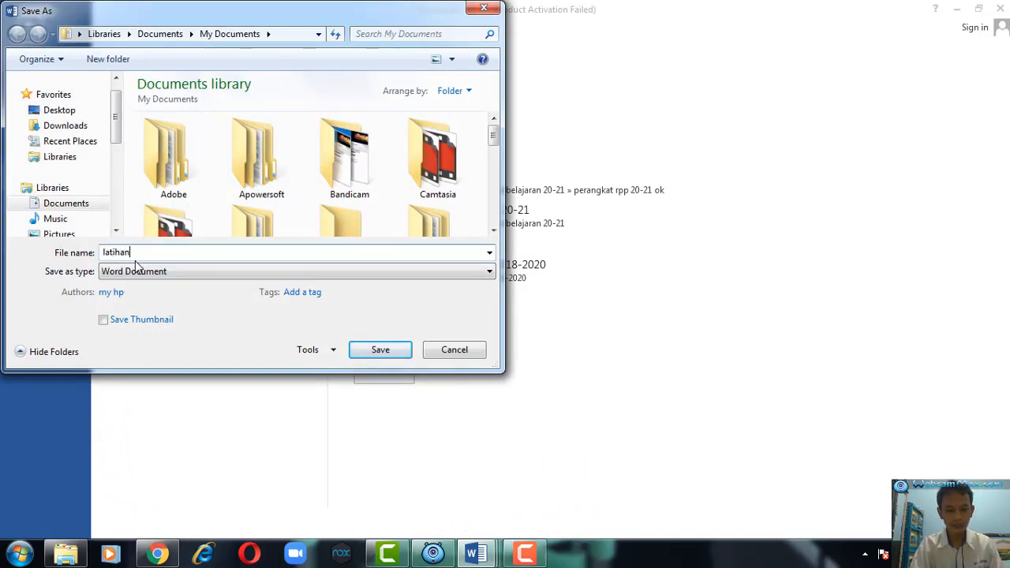
text(word)
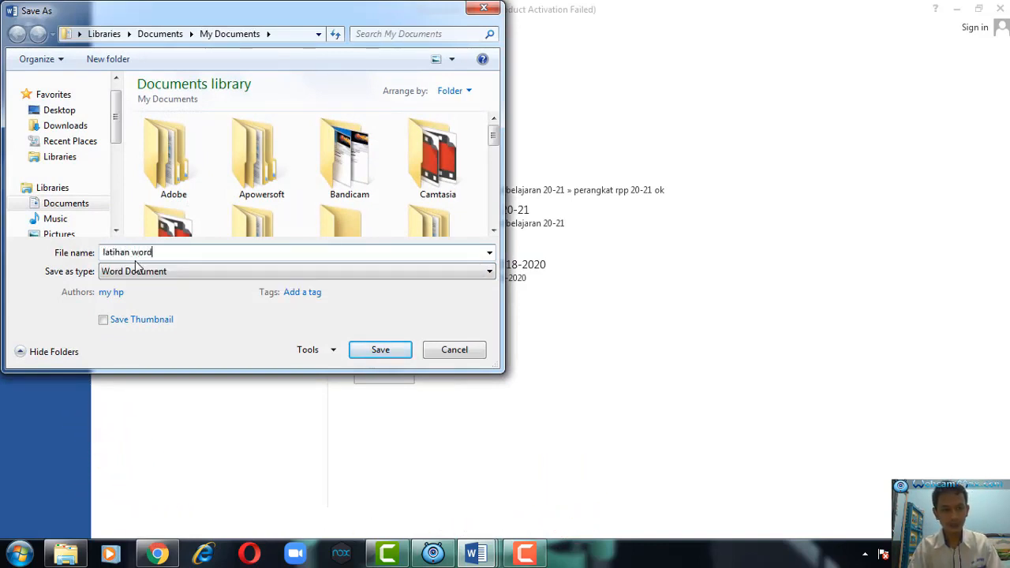
text( 1)
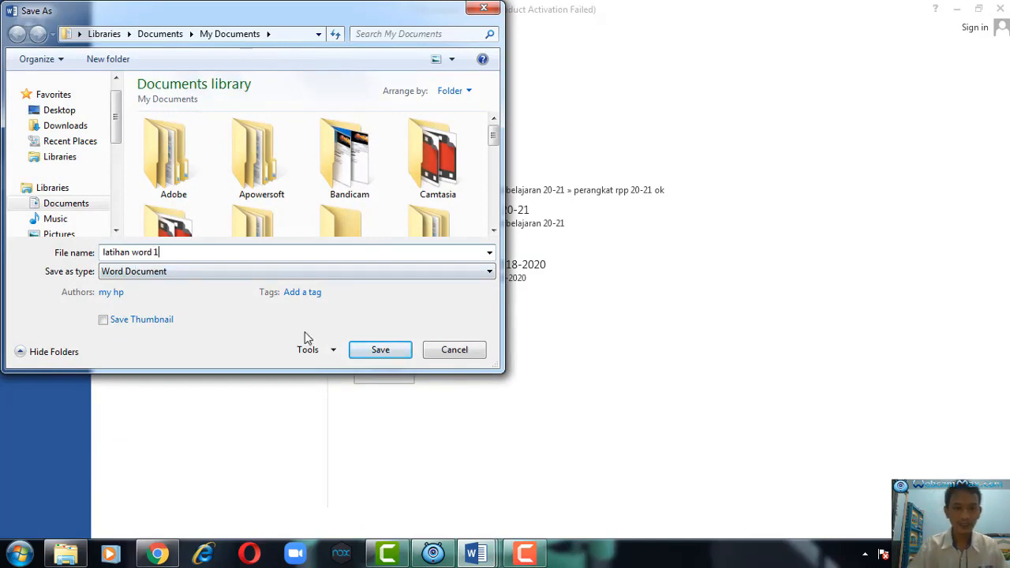
click(384, 348)
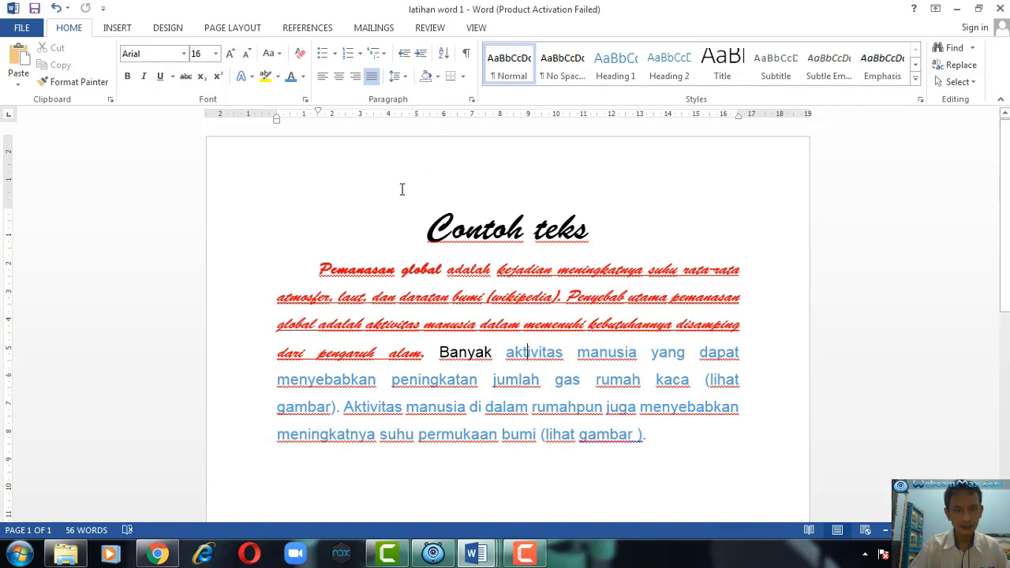
Close the saved "latihan word 1" document
click(402, 229)
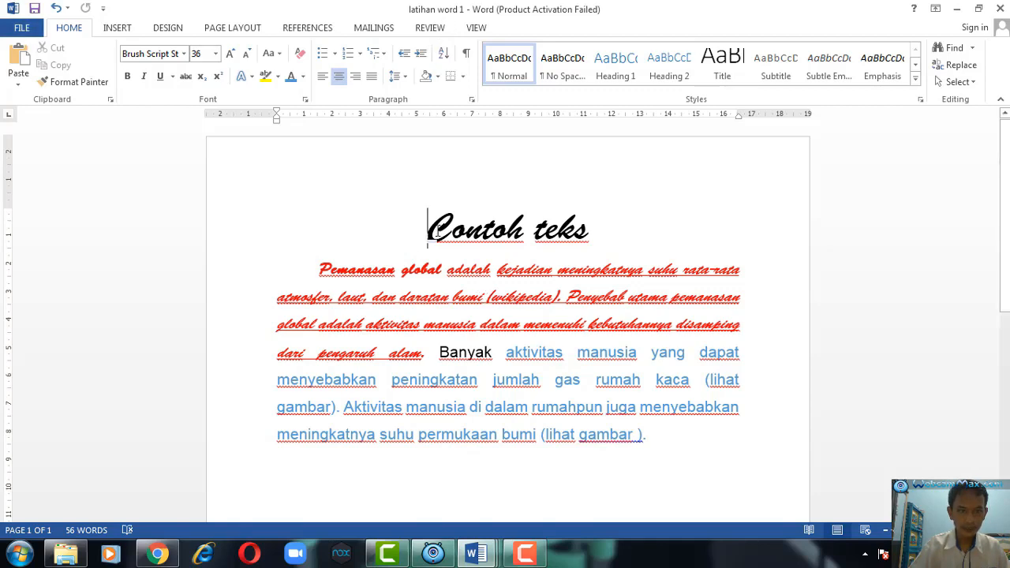
click(21, 28)
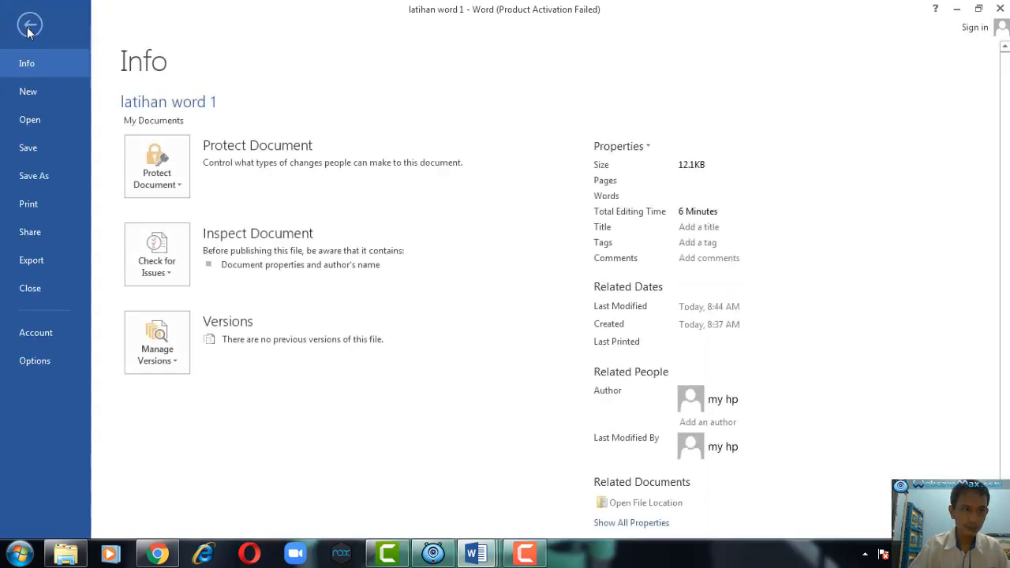
click(44, 287)
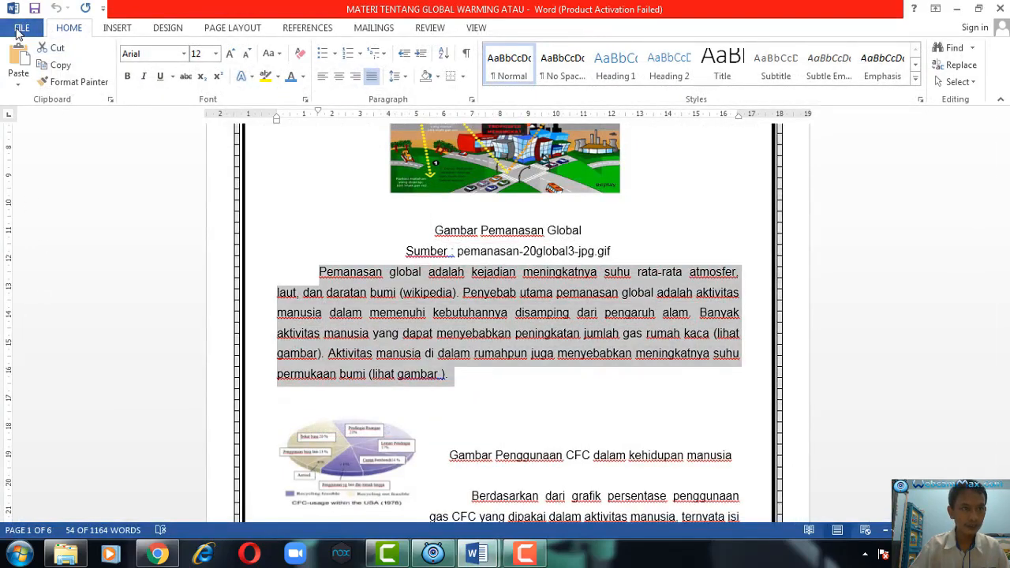
Reopen "latihan word 1" from the list of recent documents
click(20, 29)
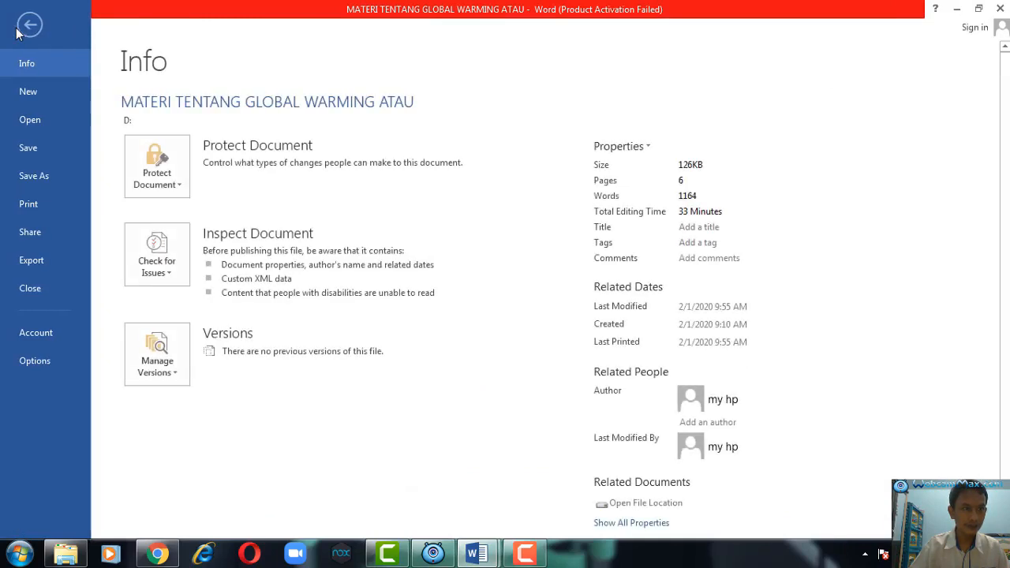
click(24, 123)
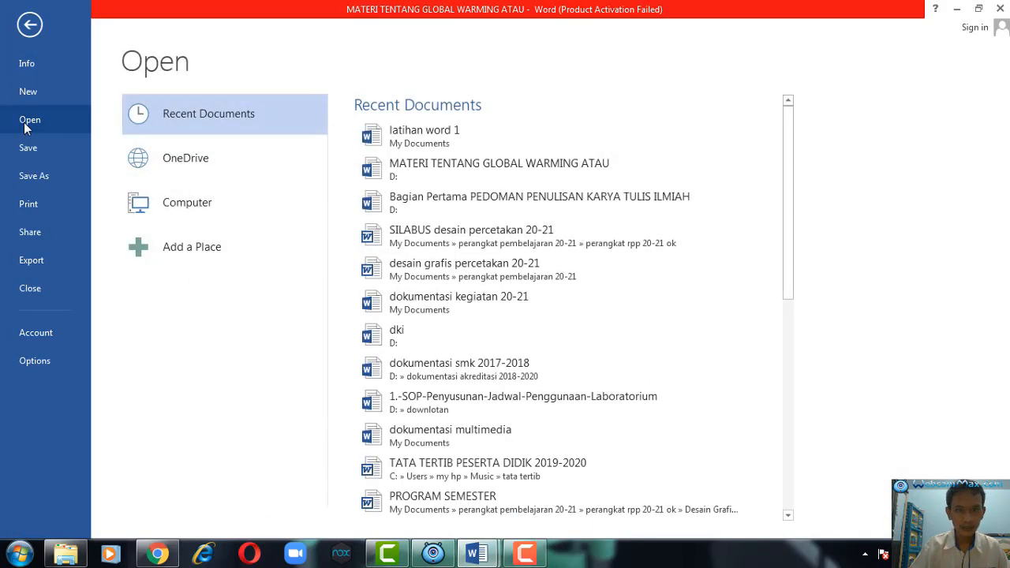
click(439, 138)
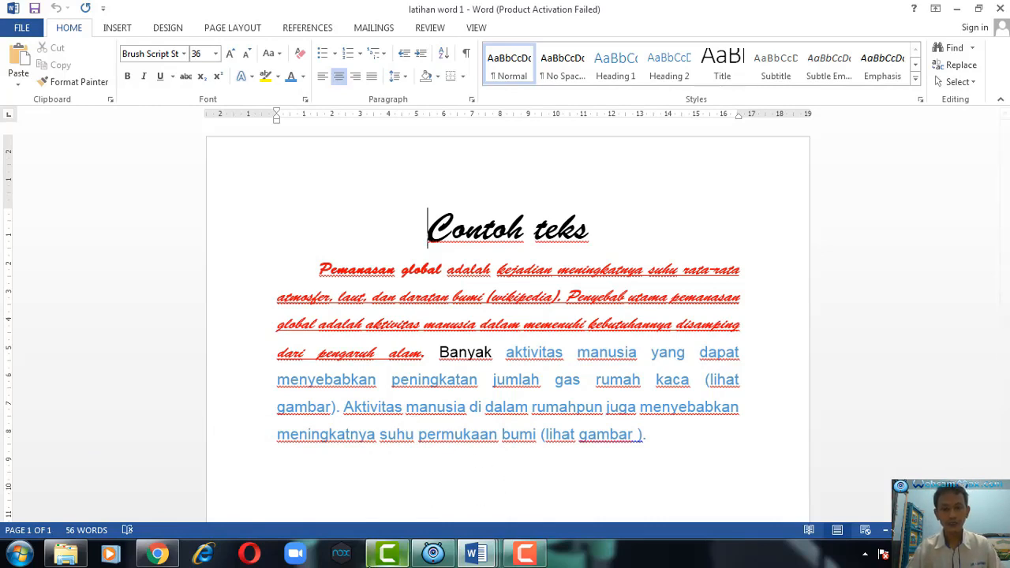
click(525, 553)
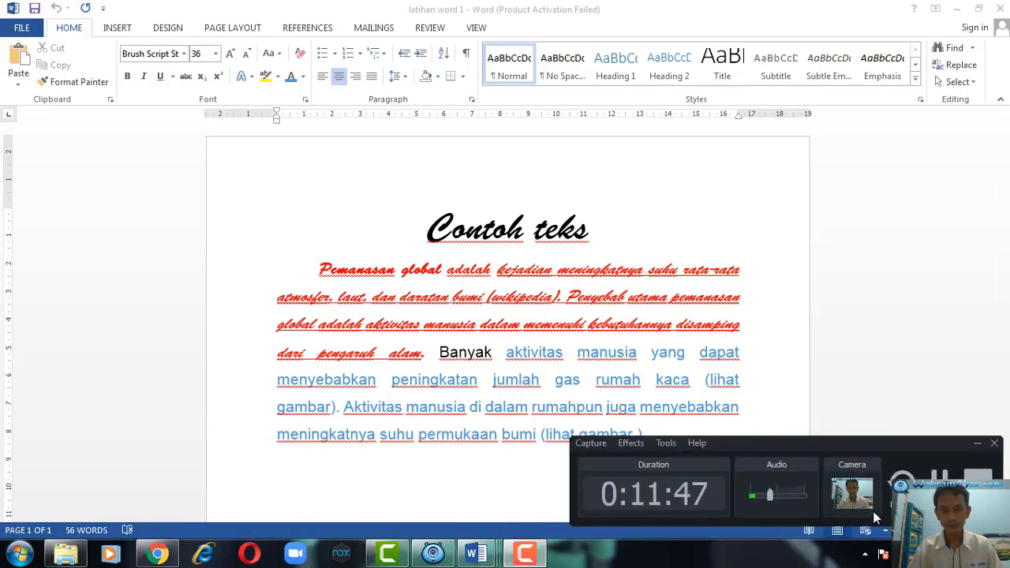